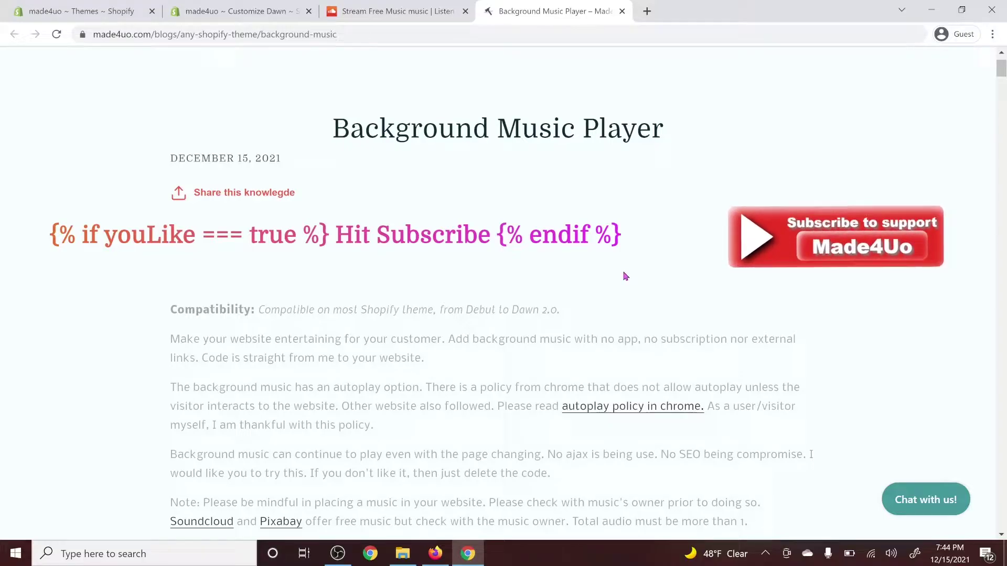
# Highlight the Compatibility note listing Debut to Dawn 2.0 themes, then scroll through the setup steps.
pyautogui.moveTo(258, 310); pyautogui.dragTo(585, 310)
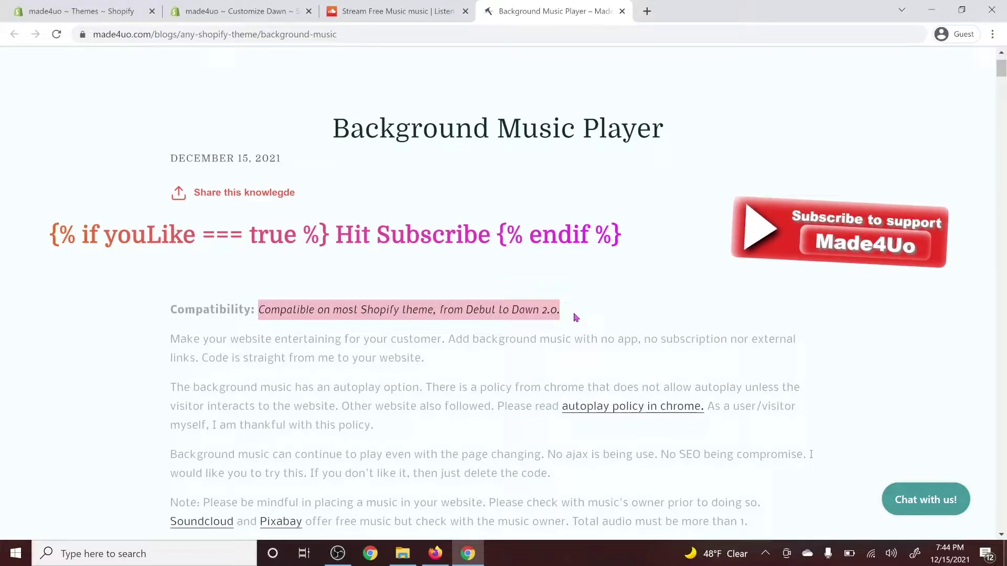
pyautogui.scroll(-1, 177, 321)
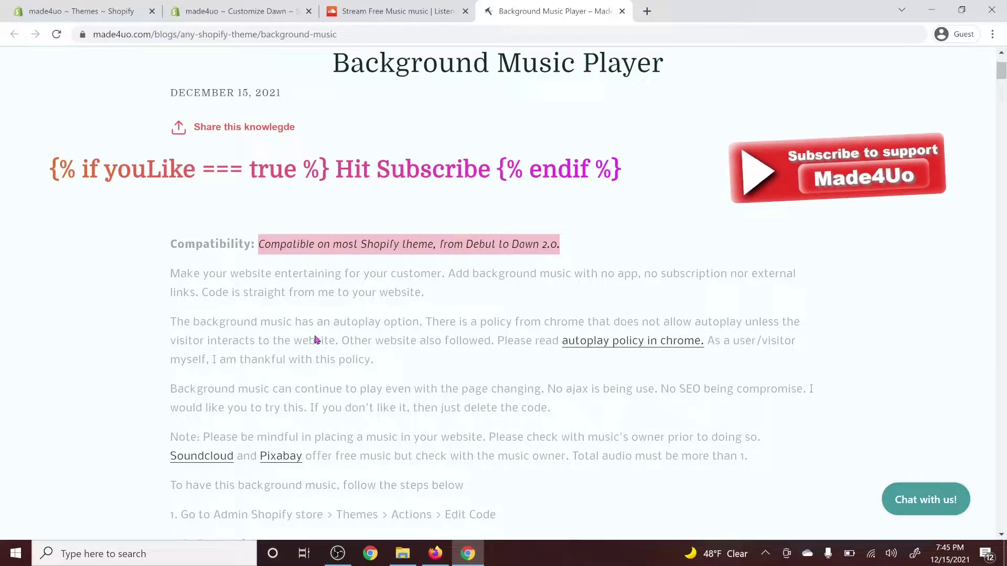
pyautogui.scroll(-1, 315, 339)
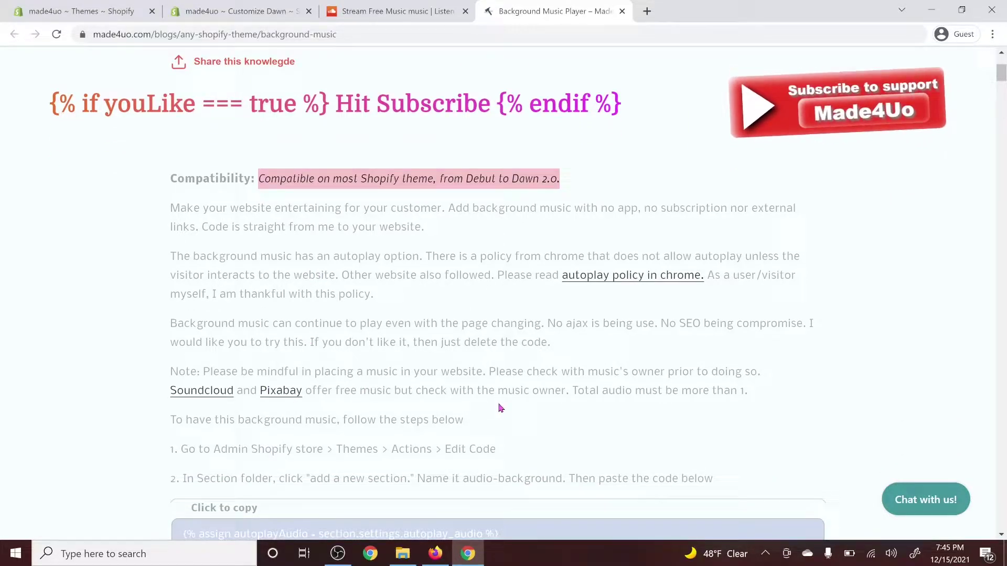
pyautogui.scroll(1, 499, 407)
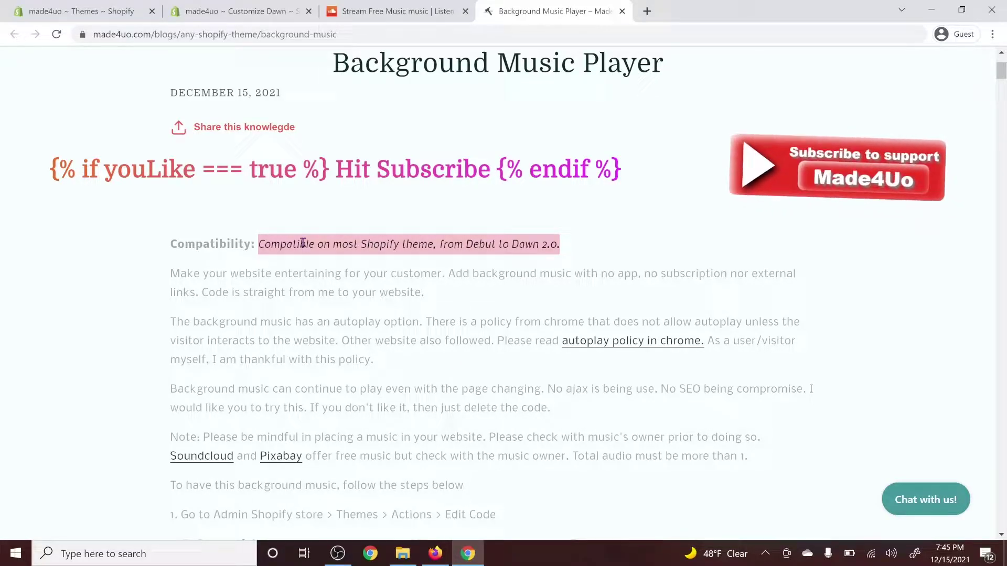
# Switch to the Customize Dawn tab and allow autoplay in the 'Website contains audio' prompt.
pyautogui.click(224, 6)
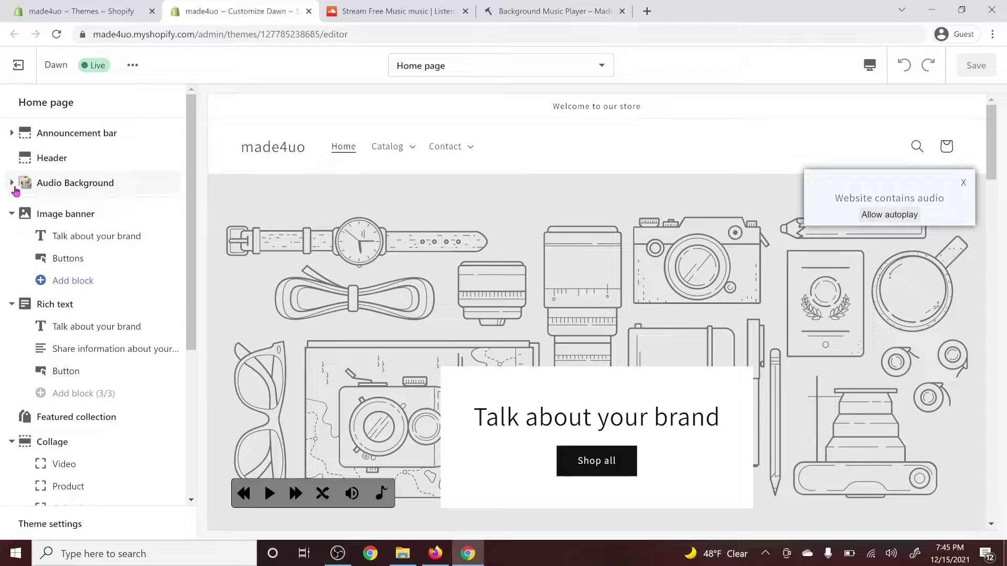
pyautogui.scroll(-1, 581, 214)
pyautogui.scroll(-10, 580, 214)
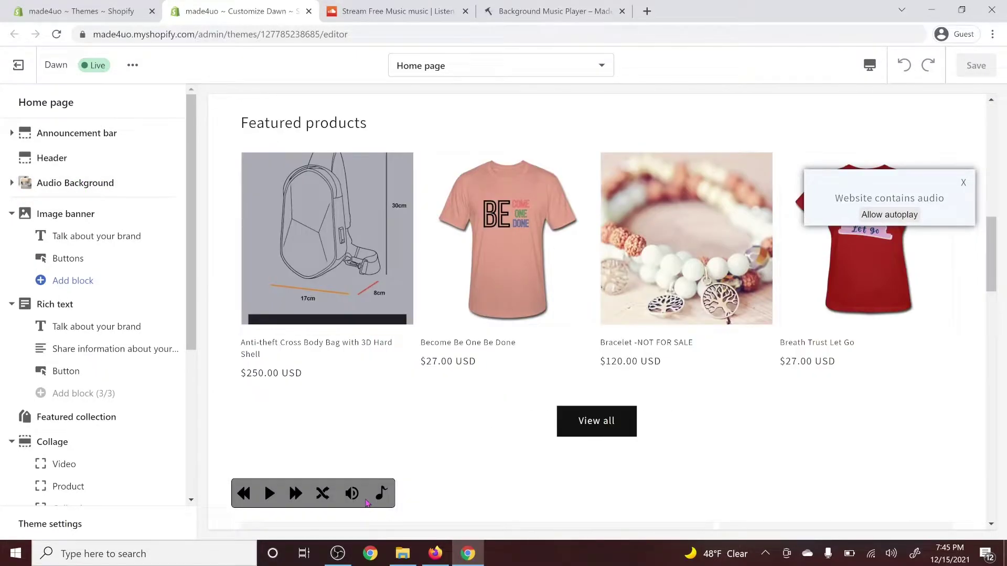
pyautogui.scroll(12, 787, 168)
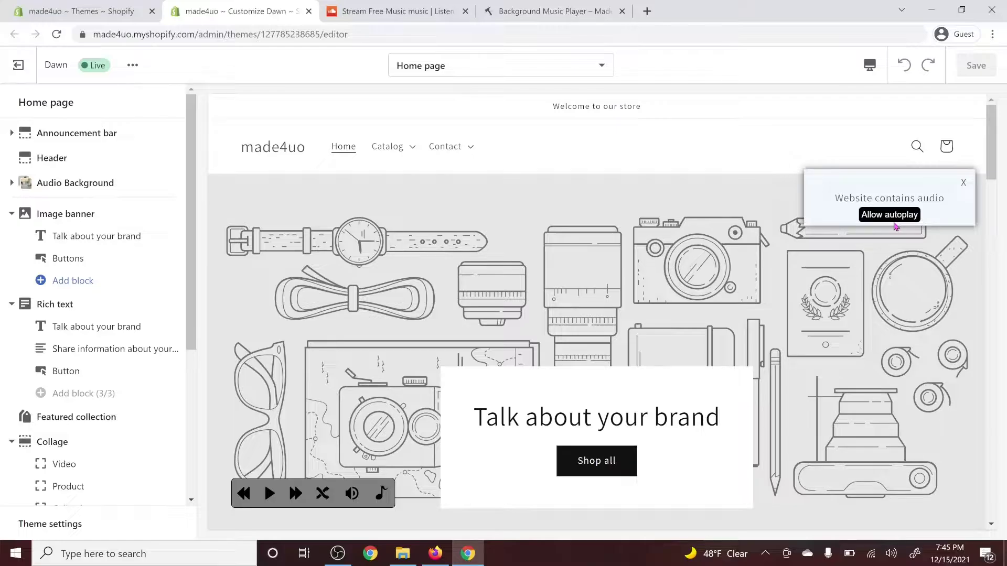
pyautogui.click(894, 217)
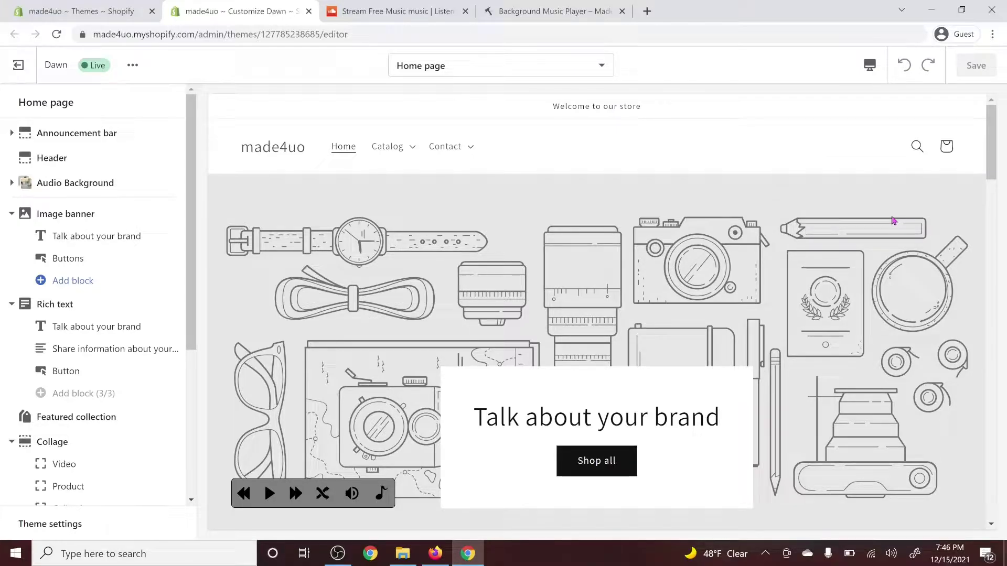
# Lower the player's volume slightly, then pause and resume the background music.
pyautogui.scroll(-4, 894, 221)
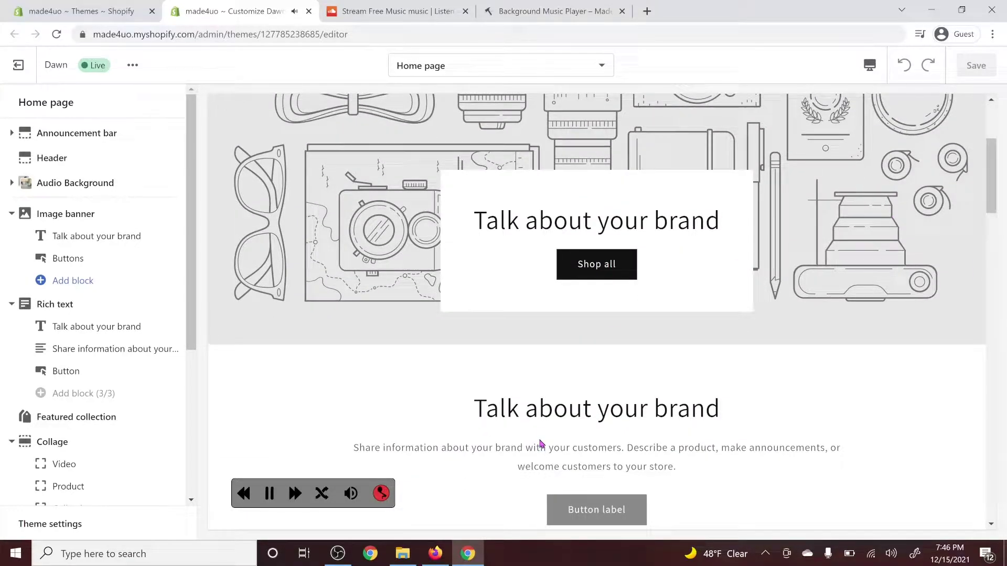
pyautogui.moveTo(360, 497)
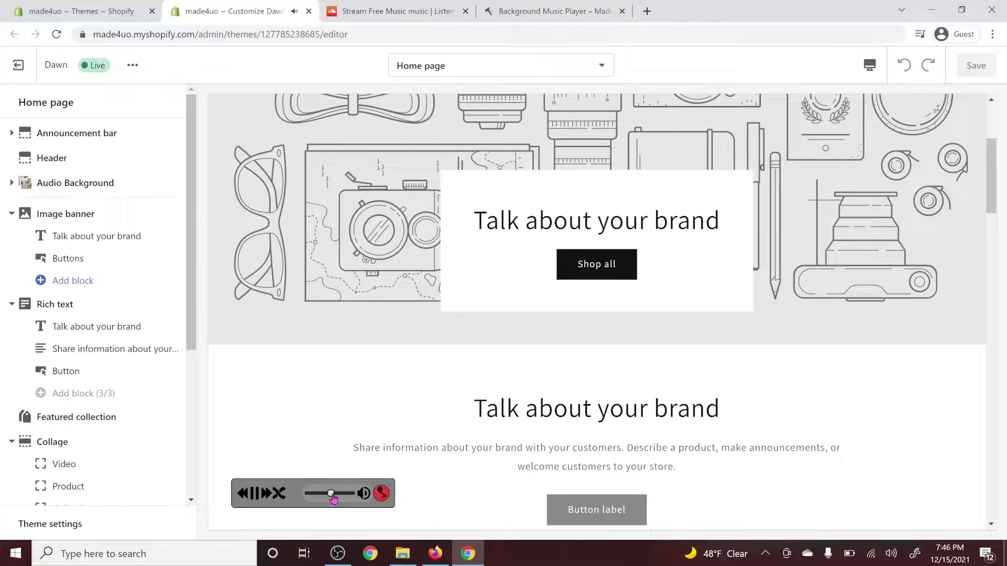
pyautogui.moveTo(332, 498); pyautogui.dragTo(314, 498)
pyautogui.click(270, 495)
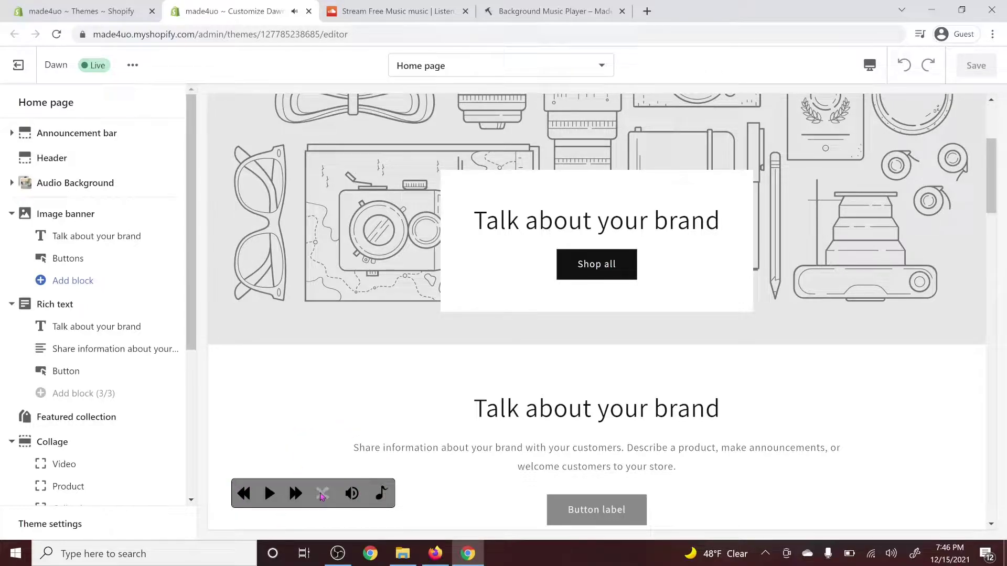
pyautogui.click(296, 494)
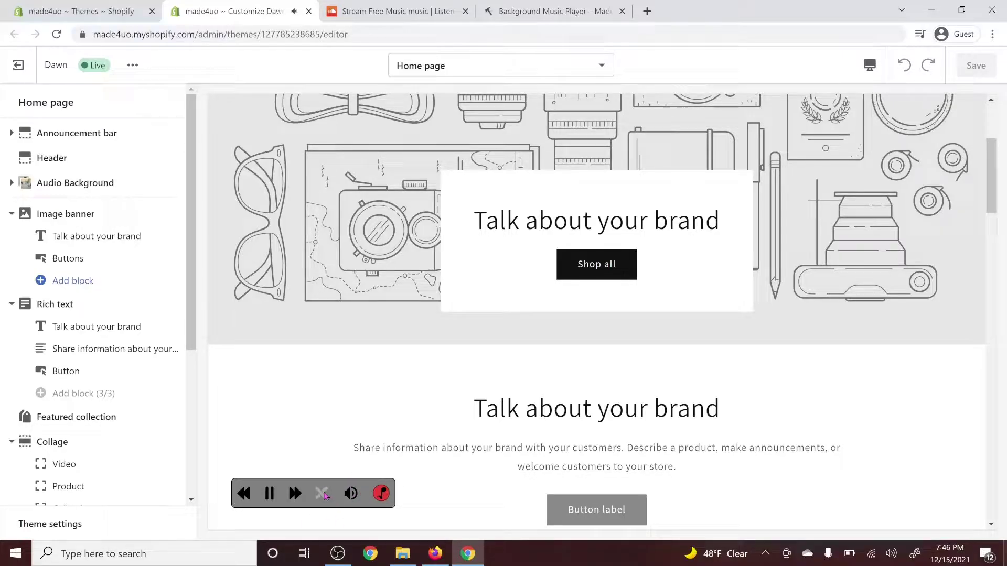
# Play 'Lead The Way' from the player's playlist and lower the volume to about a third.
pyautogui.click(382, 494)
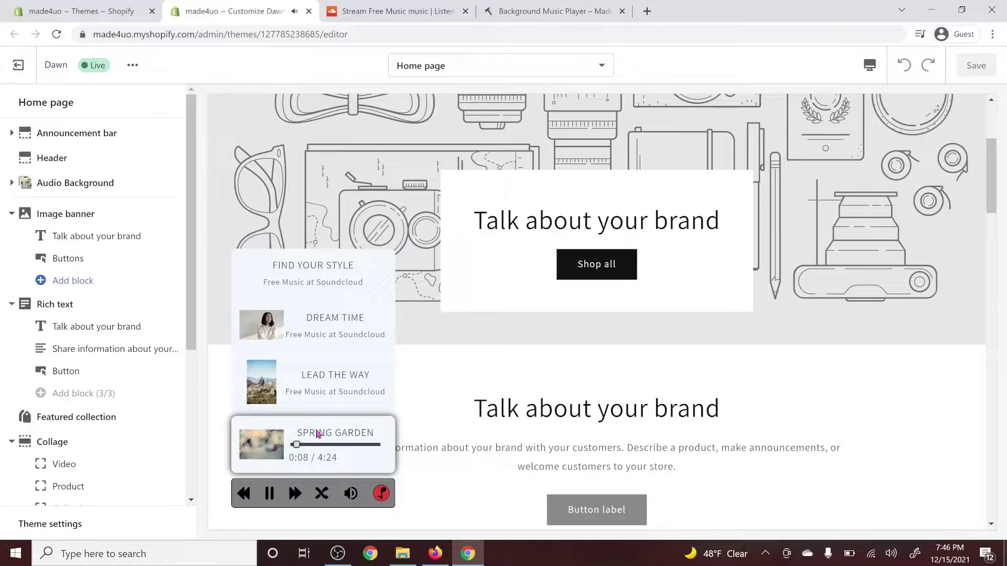
pyautogui.click(314, 381)
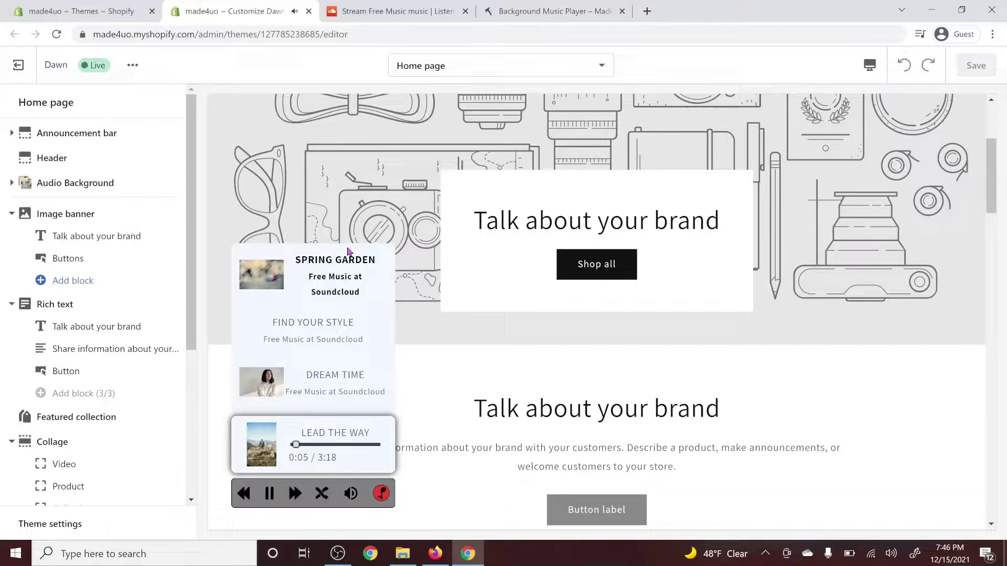
pyautogui.moveTo(347, 500)
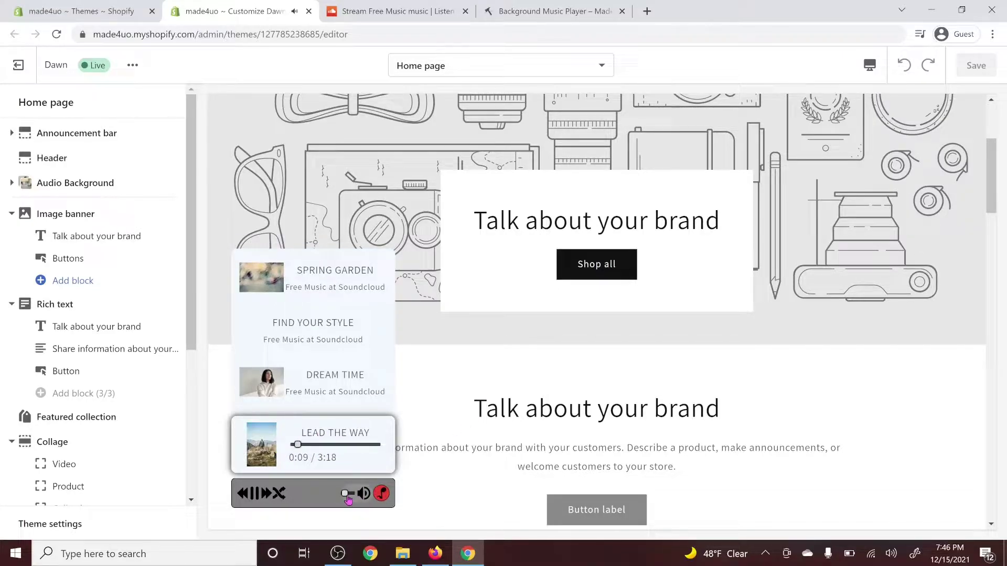
pyautogui.moveTo(325, 495); pyautogui.dragTo(321, 503)
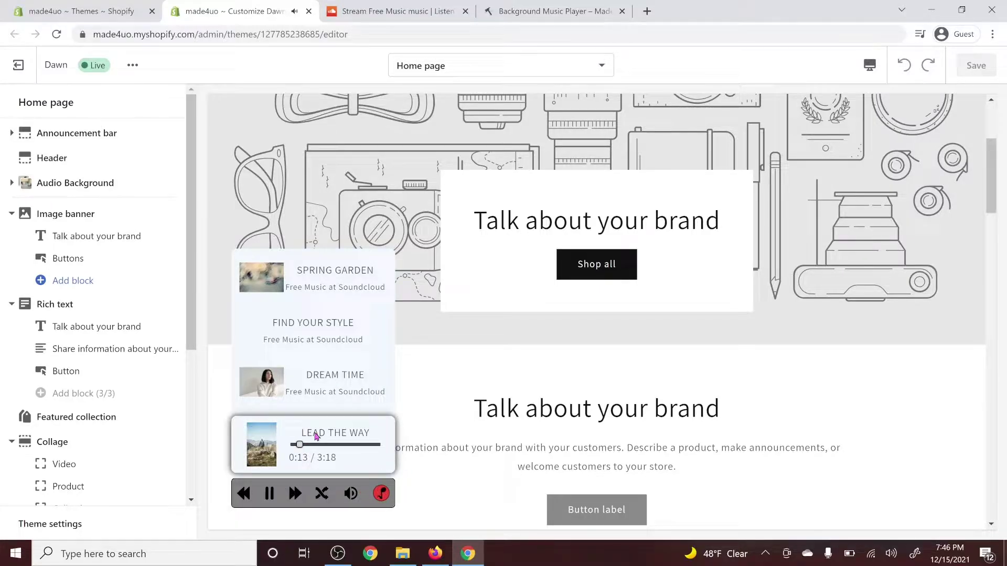
pyautogui.scroll(4, 480, 279)
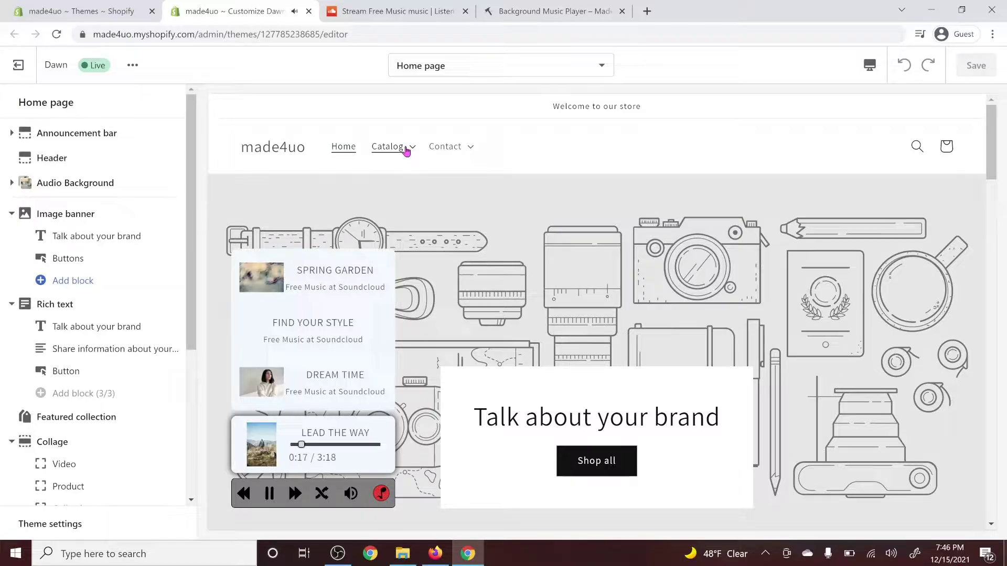
# Open About Me / Contact Me from the preview's Catalog menu and scroll to check the player.
pyautogui.click(401, 148)
pyautogui.click(439, 192)
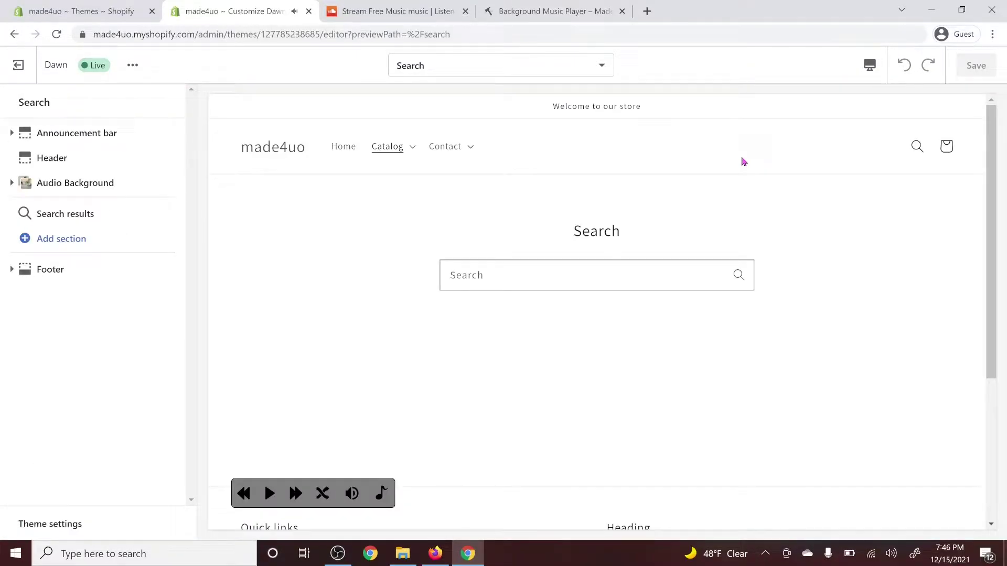
pyautogui.scroll(-4, 722, 162)
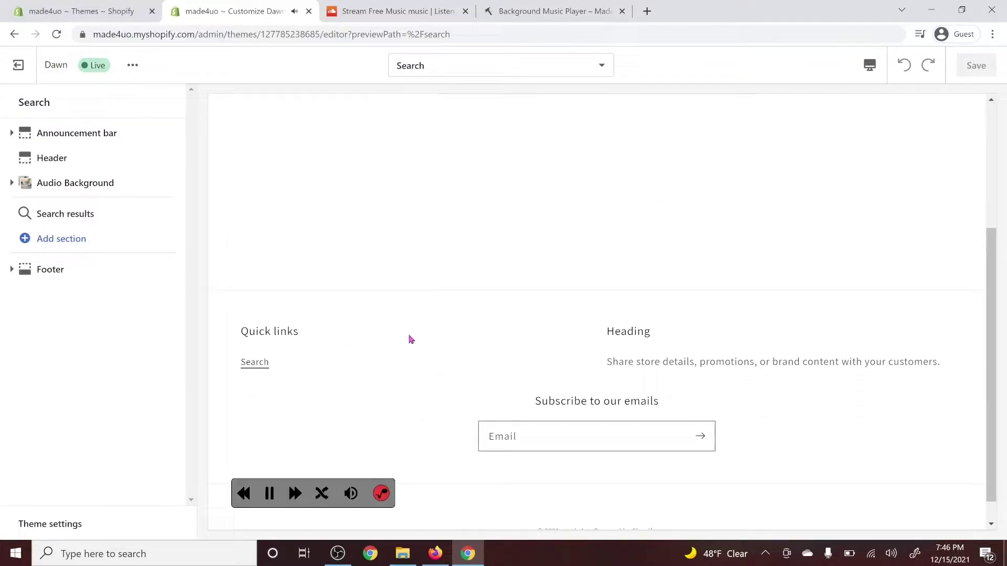
pyautogui.scroll(5, 517, 263)
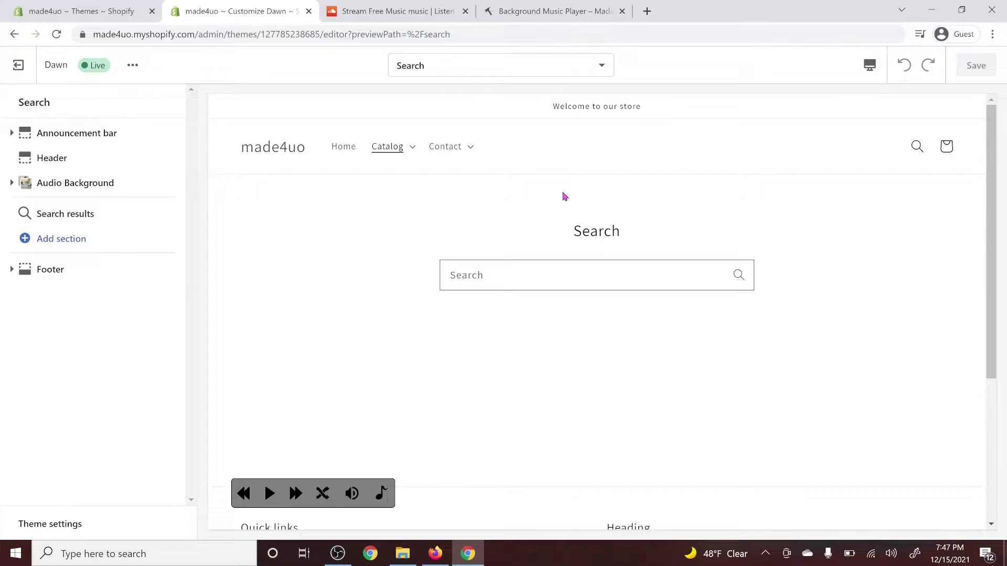
# Set Audio Background's position to upright-center, turn off Autoplay song, and switch to the Debut editor in Firefox.
pyautogui.click(12, 183)
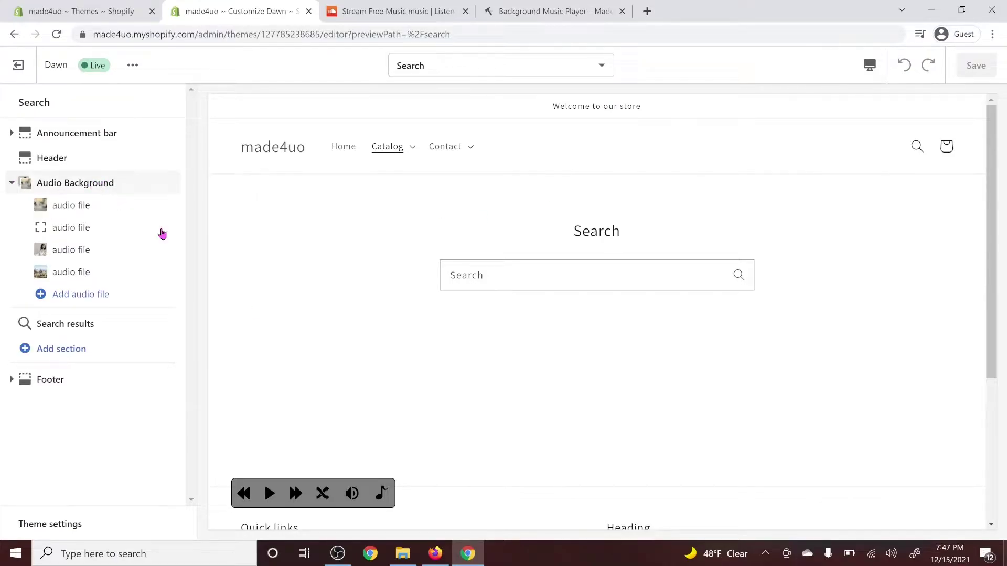
pyautogui.click(92, 183)
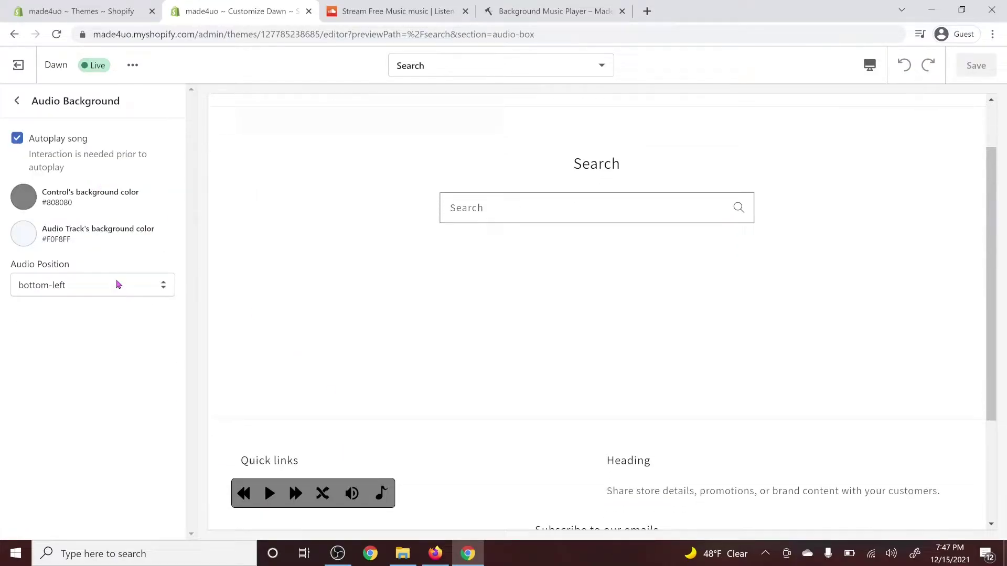
pyautogui.click(102, 285)
pyautogui.click(109, 329)
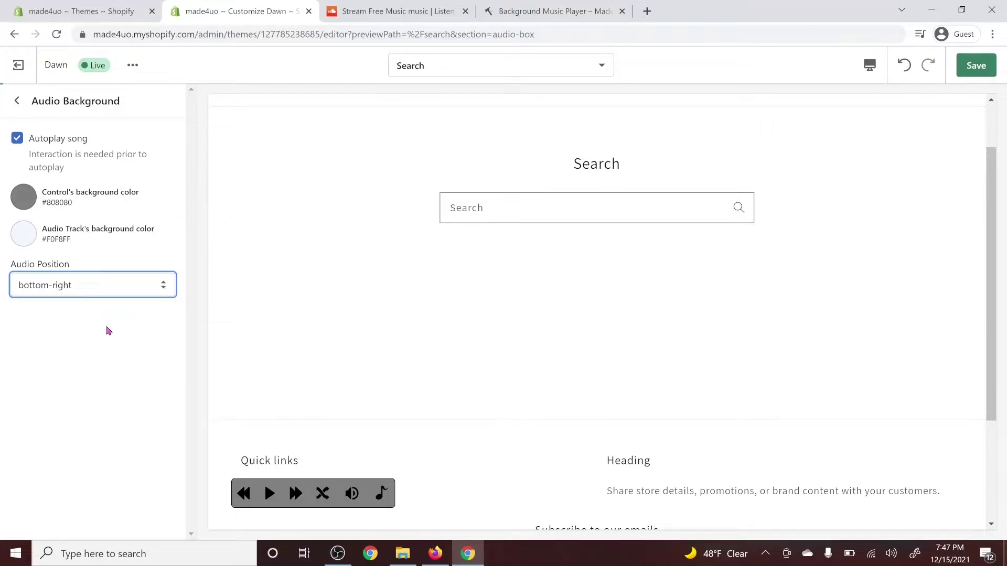
pyautogui.click(126, 285)
pyautogui.click(95, 349)
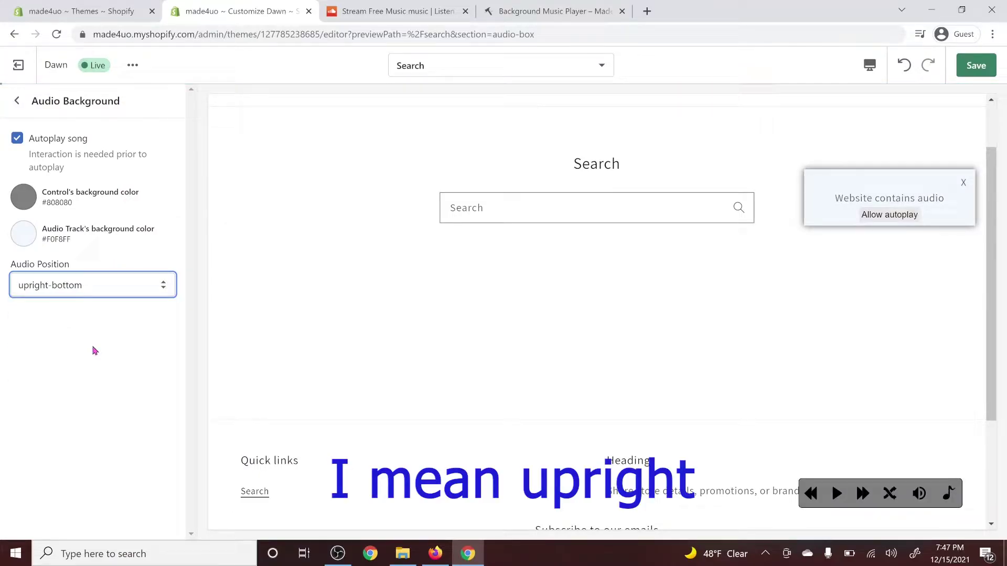
pyautogui.click(118, 290)
pyautogui.click(94, 369)
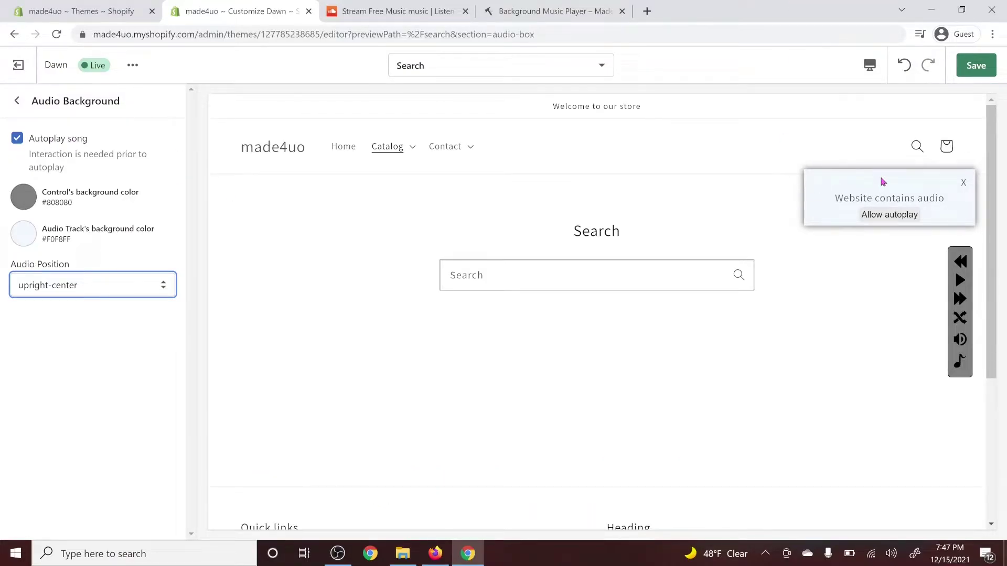
pyautogui.click(40, 140)
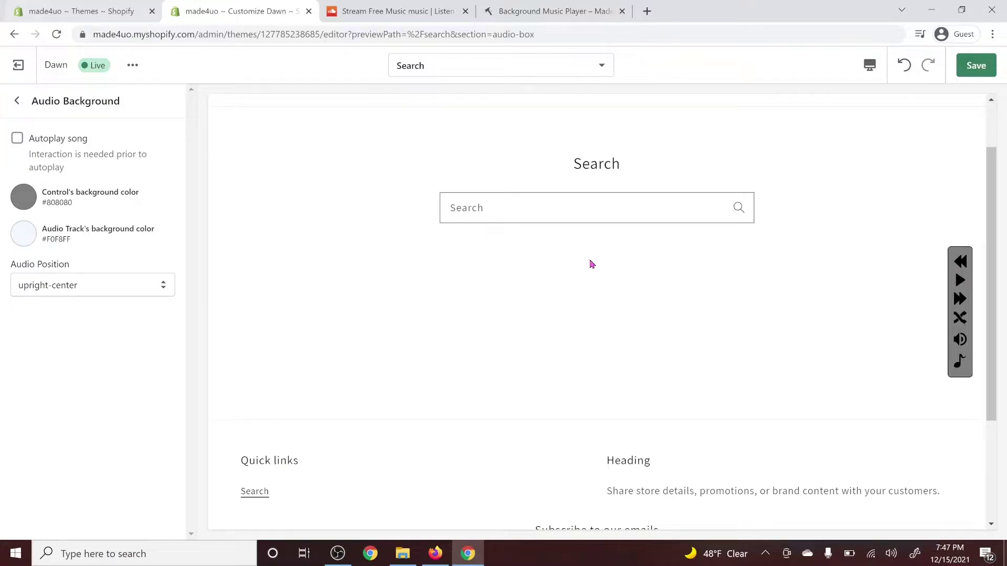
pyautogui.click(435, 553)
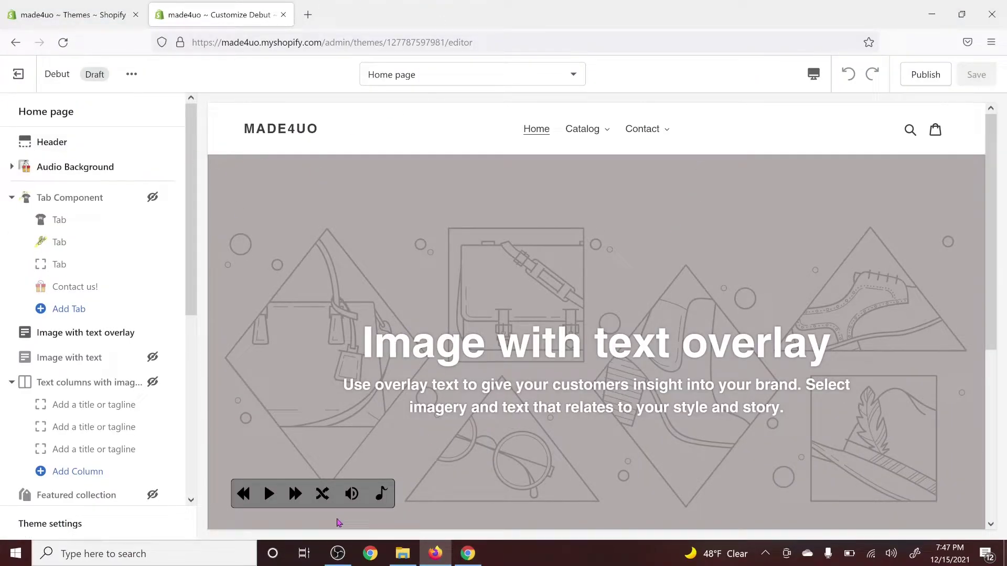
# Play and pause the Debut preview's music player, then go to the Themes page in Chrome.
pyautogui.click(272, 494)
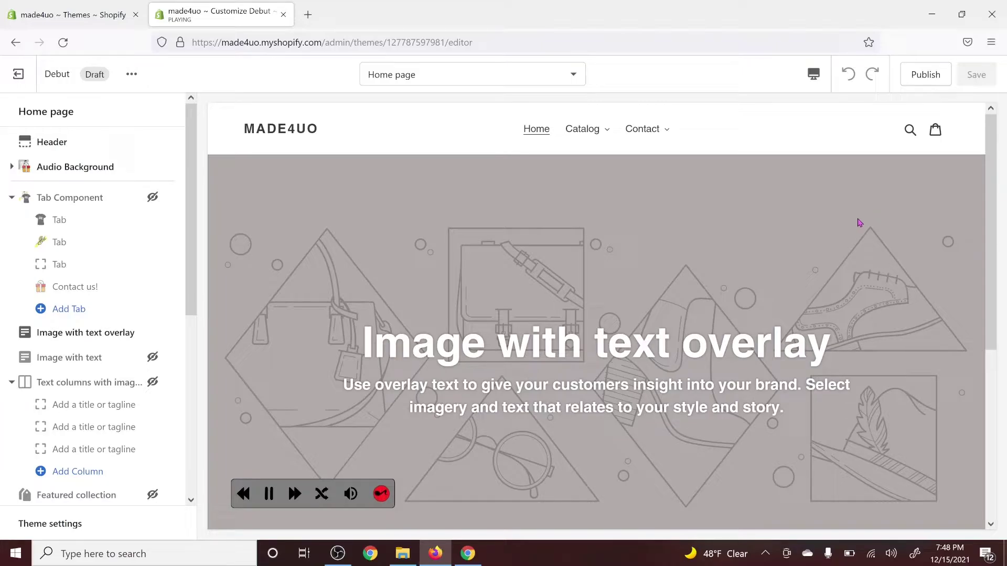
pyautogui.click(269, 494)
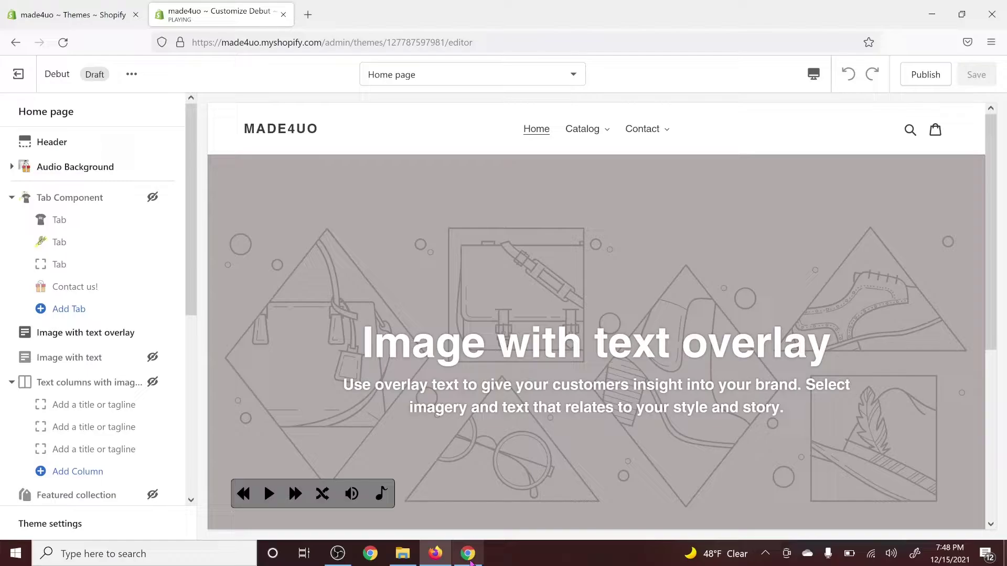
pyautogui.click(468, 553)
pyautogui.click(59, 8)
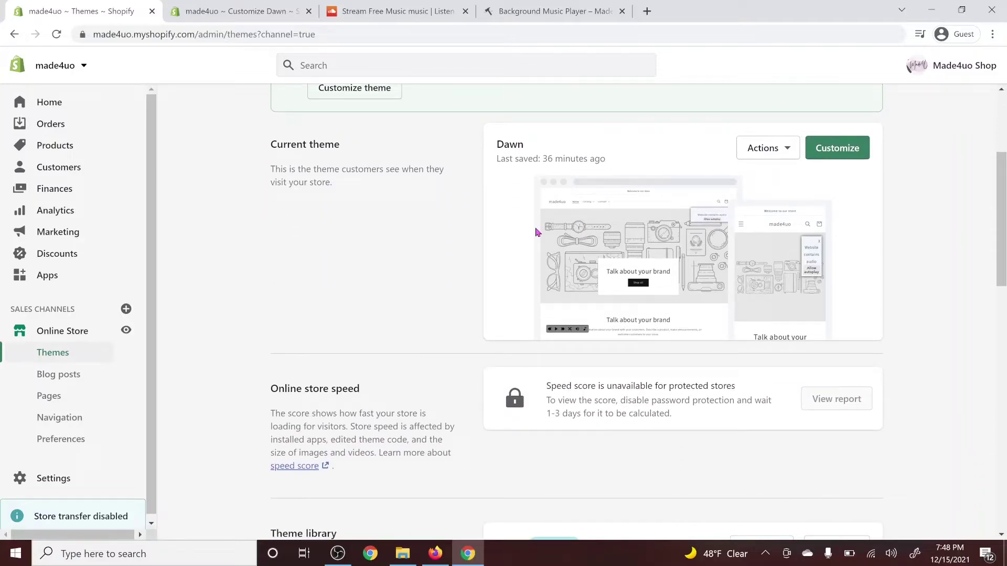
# Open Edit code for the Dawn theme from its Actions menu in the Theme library.
pyautogui.scroll(-3, 587, 232)
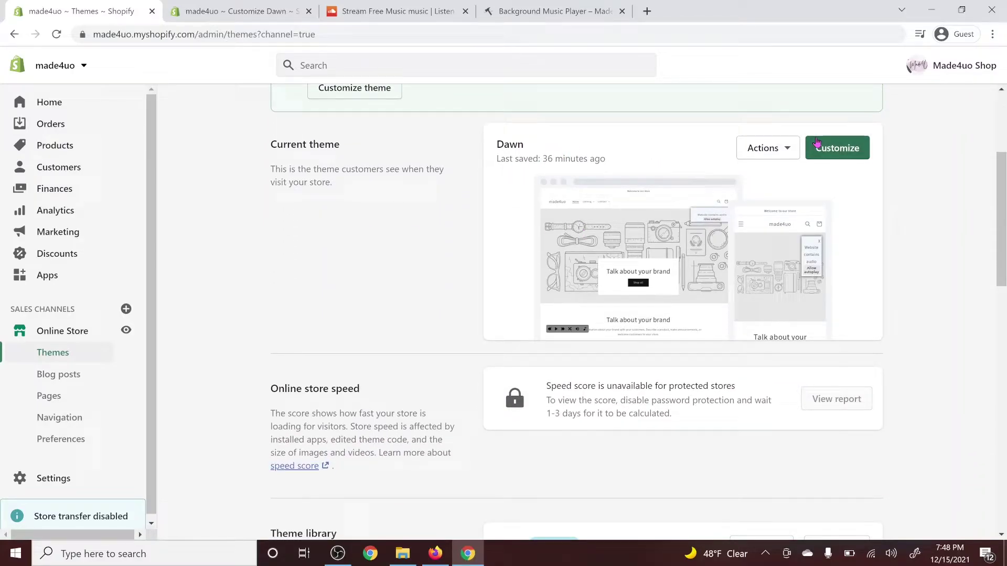
pyautogui.click(764, 150)
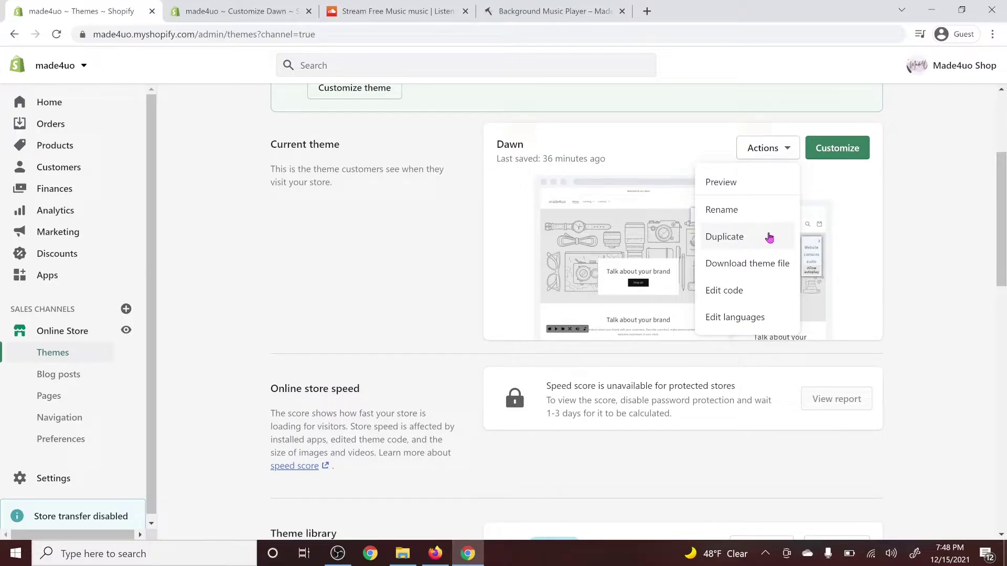
pyautogui.click(446, 282)
pyautogui.scroll(-4, 445, 276)
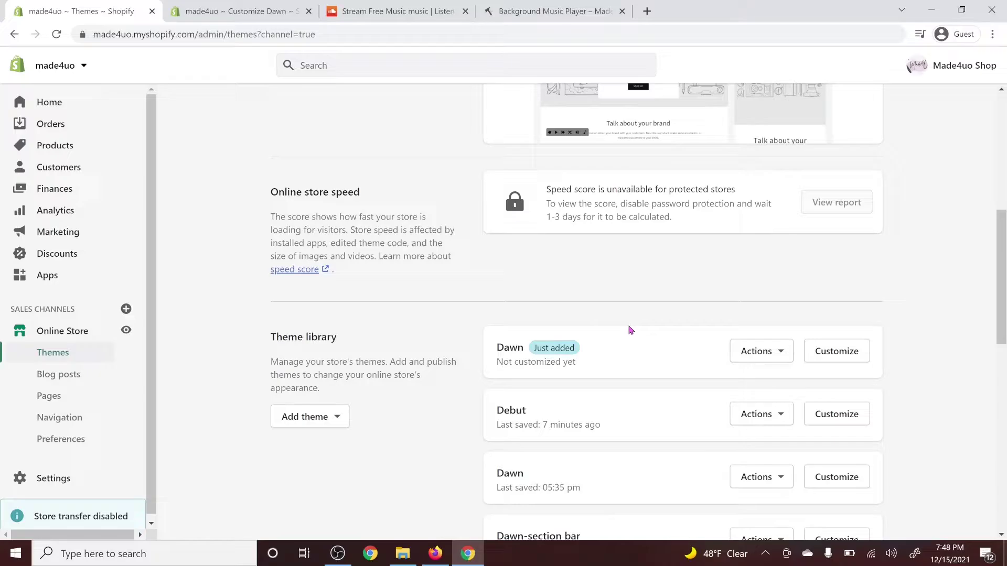
pyautogui.scroll(-1, 655, 328)
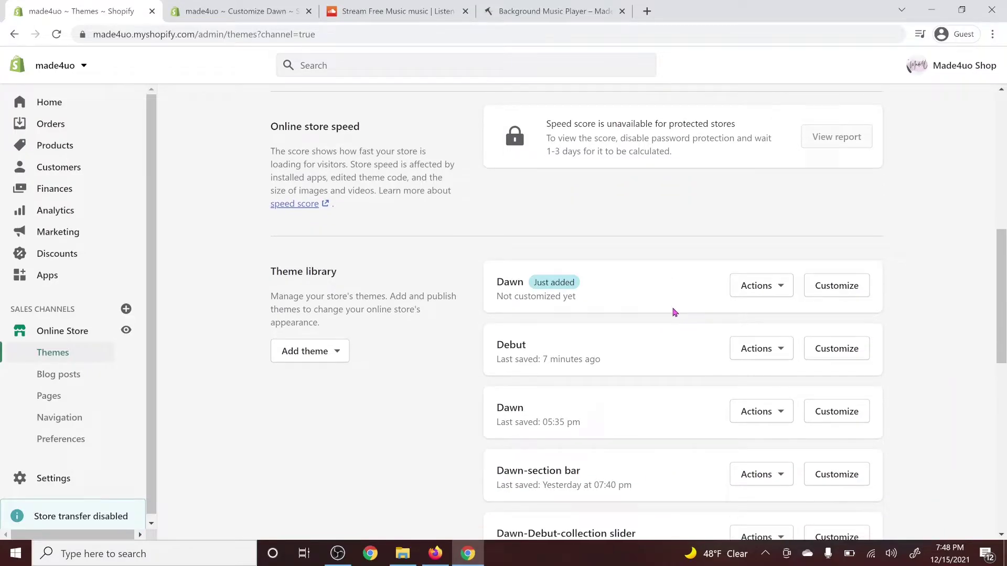
pyautogui.click(758, 286)
pyautogui.click(709, 456)
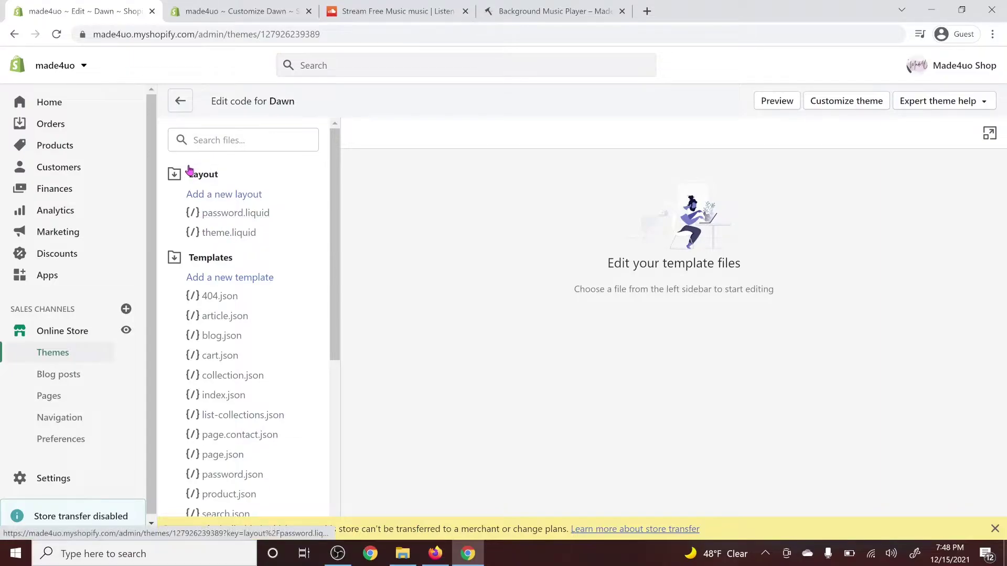
# Create a new section file named audio-background in the Sections folder.
pyautogui.click(186, 174)
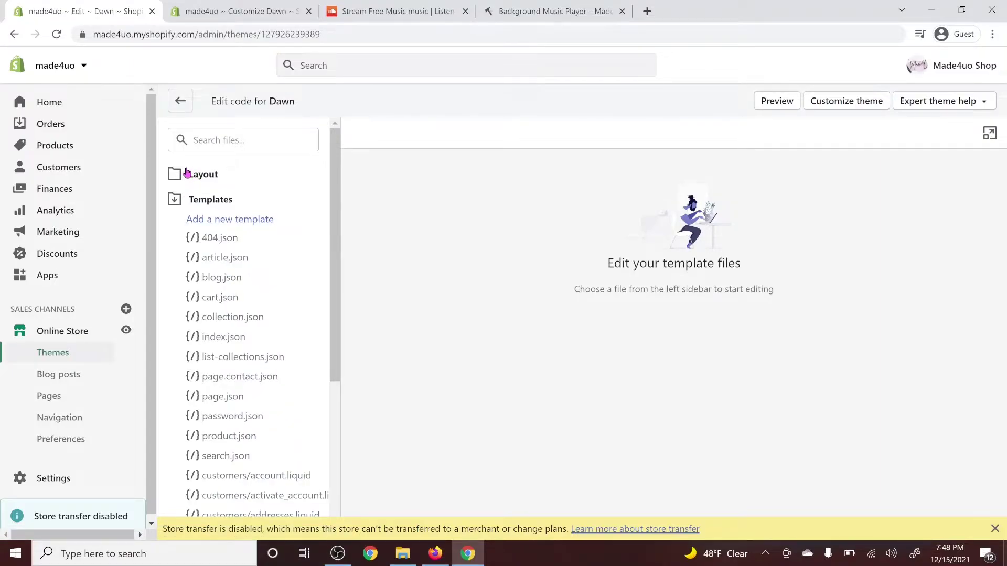
pyautogui.click(181, 199)
pyautogui.click(203, 225)
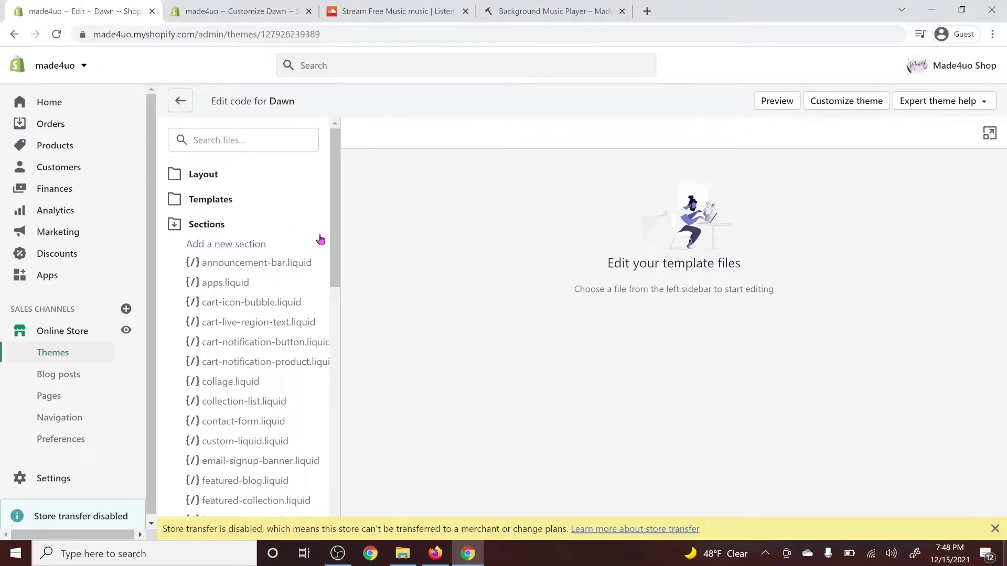
pyautogui.click(219, 244)
pyautogui.click(471, 160)
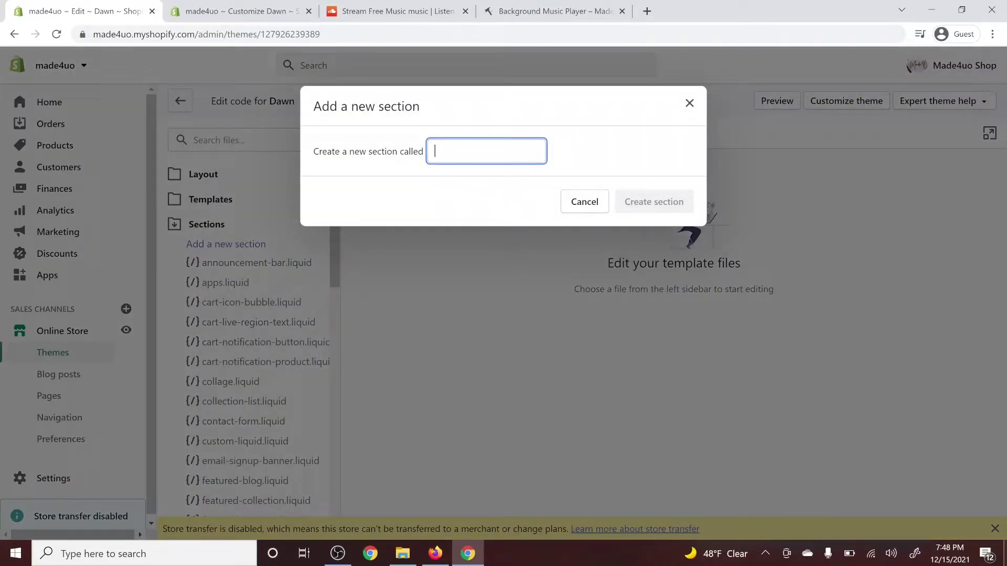
pyautogui.write('audio')
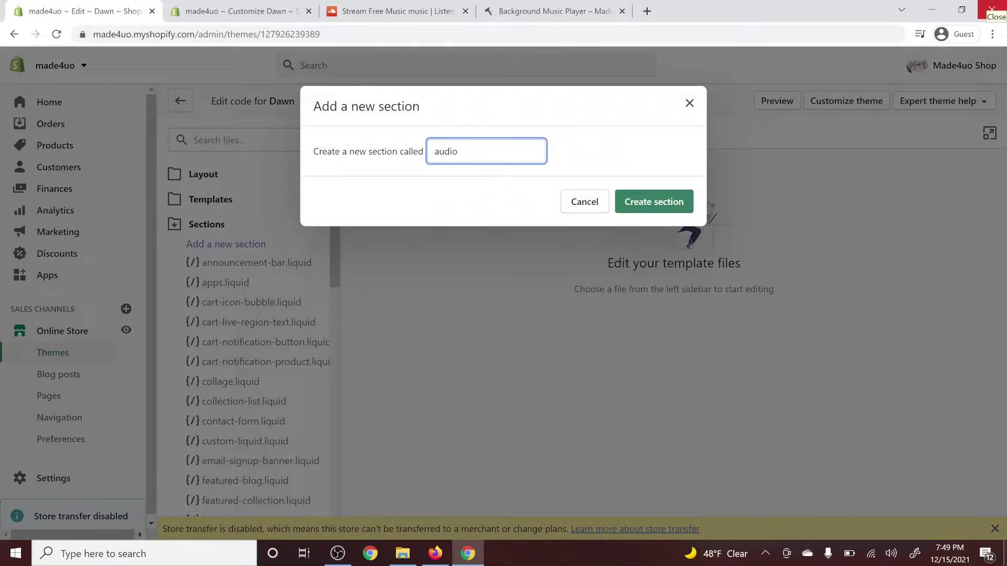
pyautogui.write('-background')
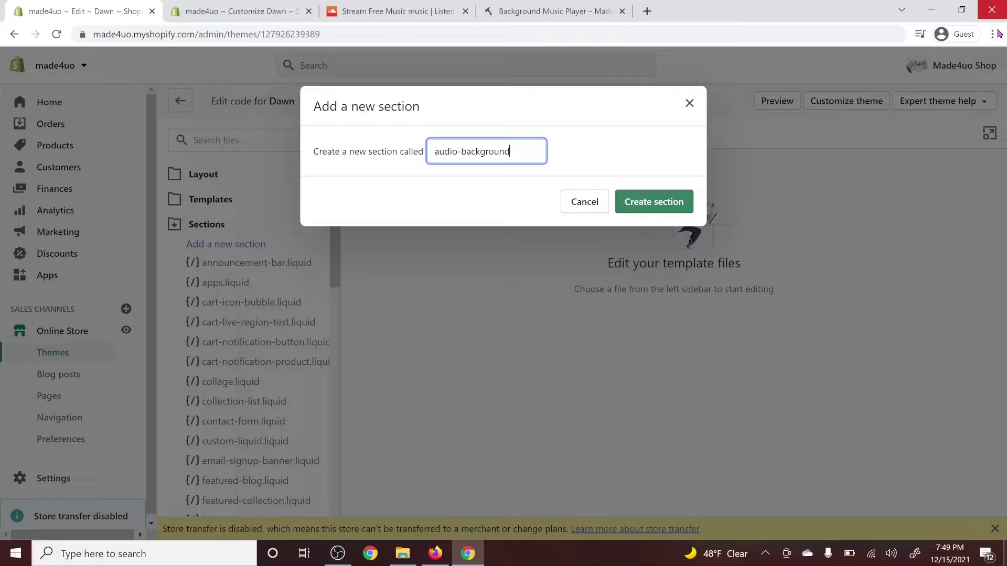
pyautogui.click(654, 210)
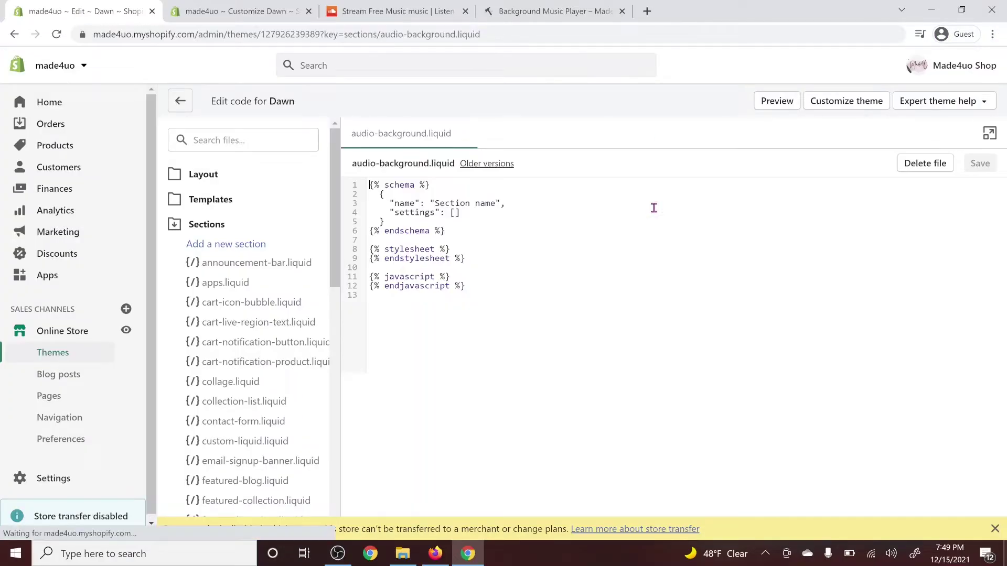
# Copy the player section code from the blog article and return to the code editor.
pyautogui.click(546, 8)
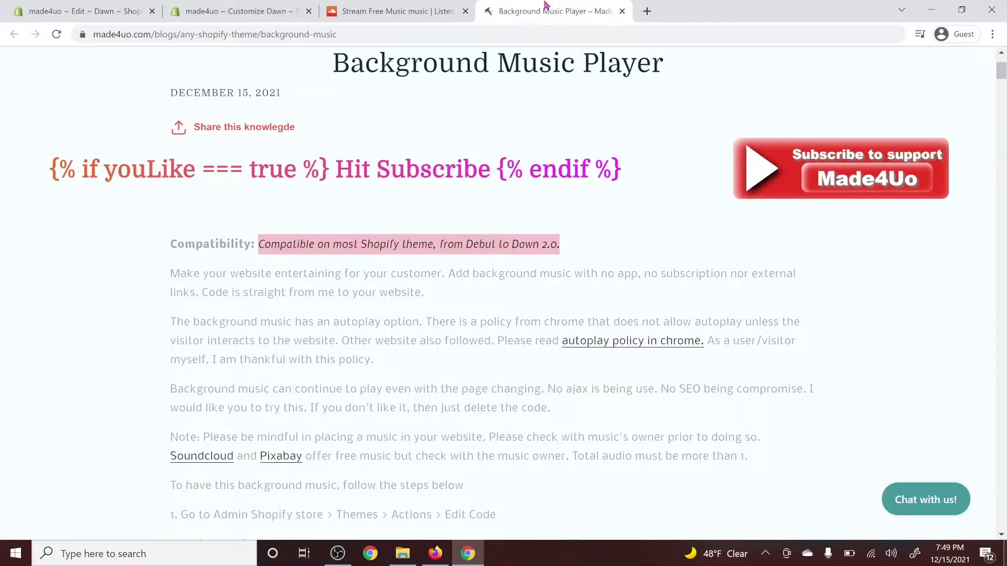
pyautogui.scroll(-6, 328, 277)
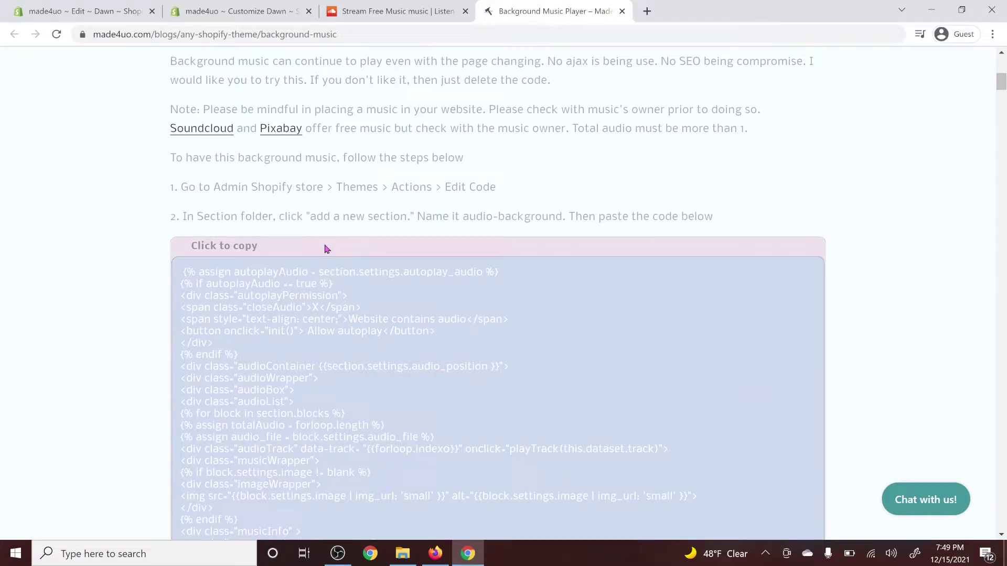
pyautogui.click(326, 248)
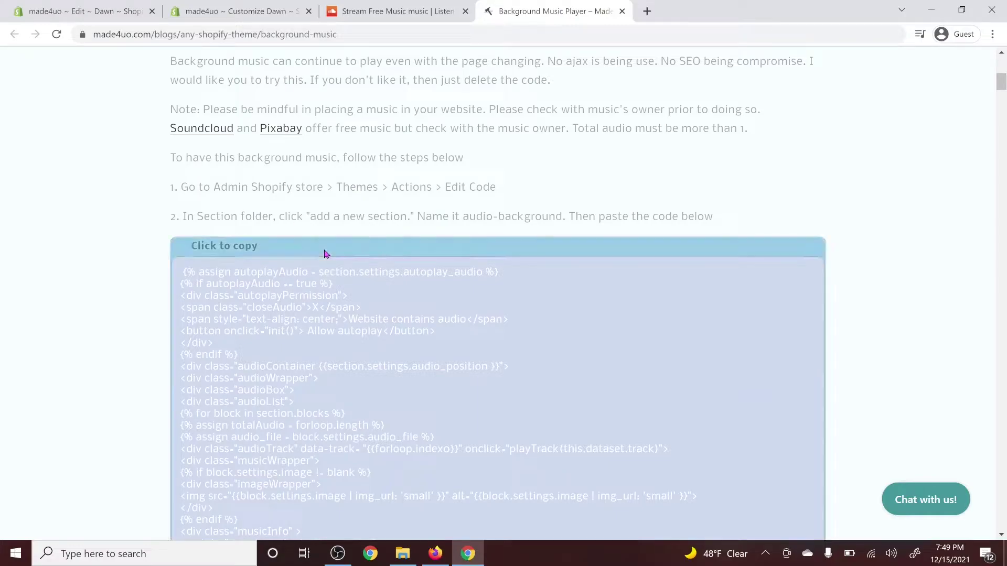
pyautogui.click(85, 10)
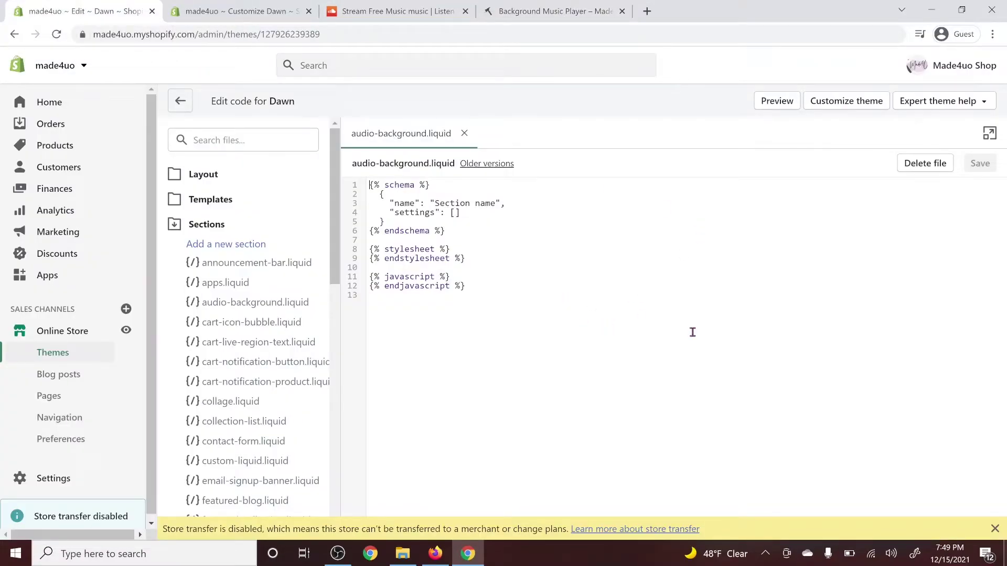
# Replace the default code in audio-background.liquid with the copied player code.
pyautogui.moveTo(692, 332); pyautogui.dragTo(292, 175)
pyautogui.press('BackSpace')
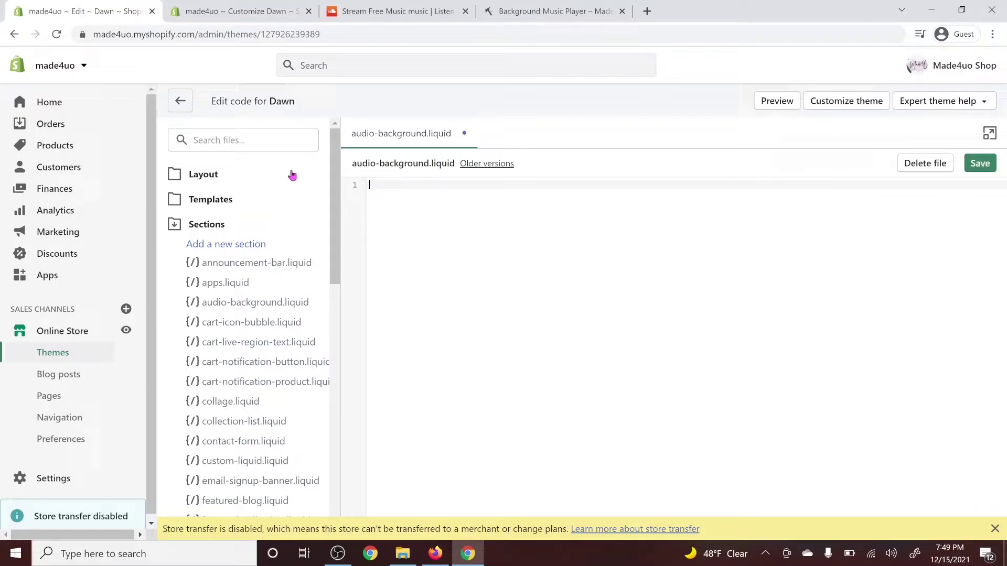
pyautogui.hotkey('ctrl', 'v')
pyautogui.scroll(15, 657, 346)
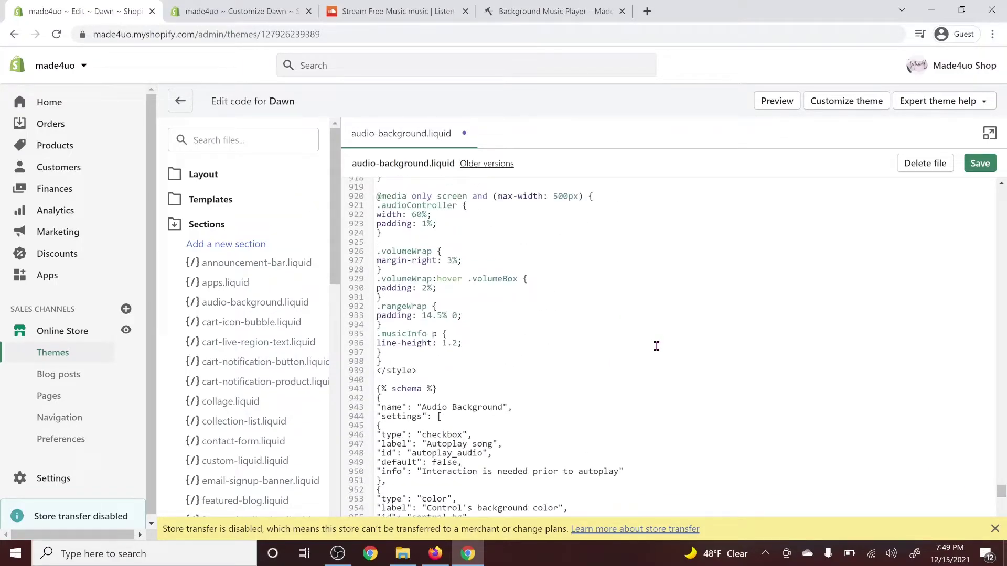
pyautogui.scroll(20, 656, 345)
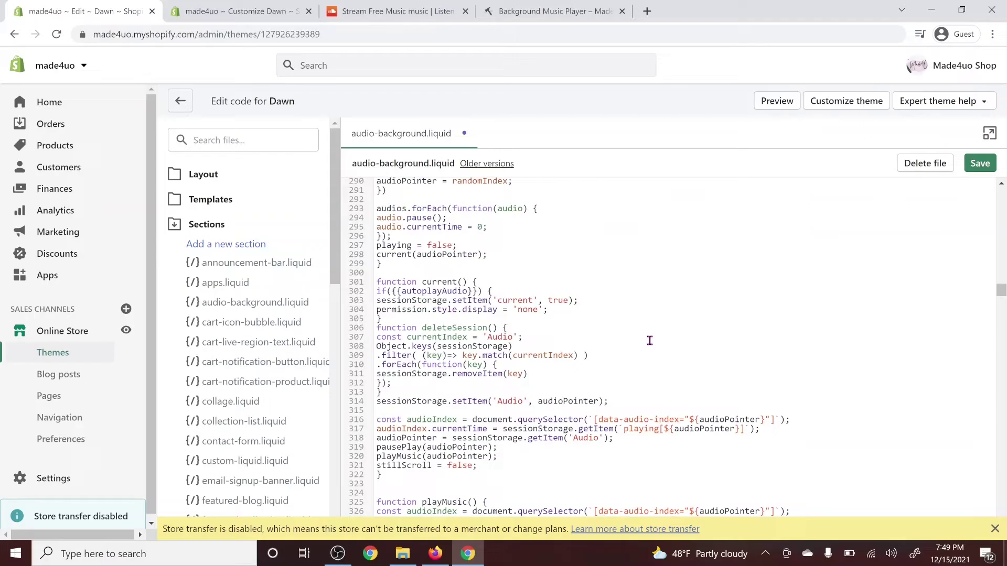
# Paste the player code over the entire file, save it, and scroll down through its CSS.
pyautogui.hotkey('ctrl', 'a')
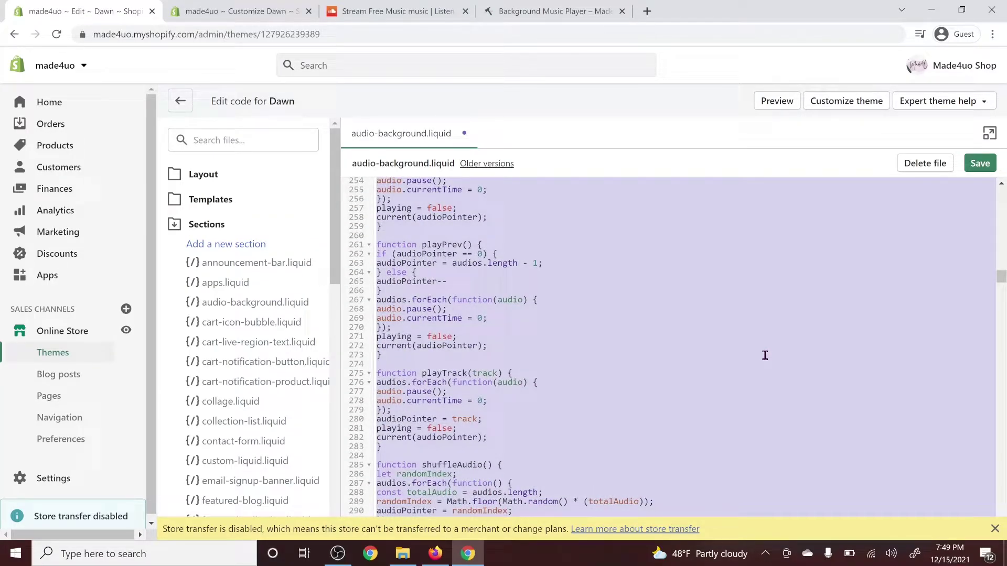
pyautogui.scroll(20, 765, 355)
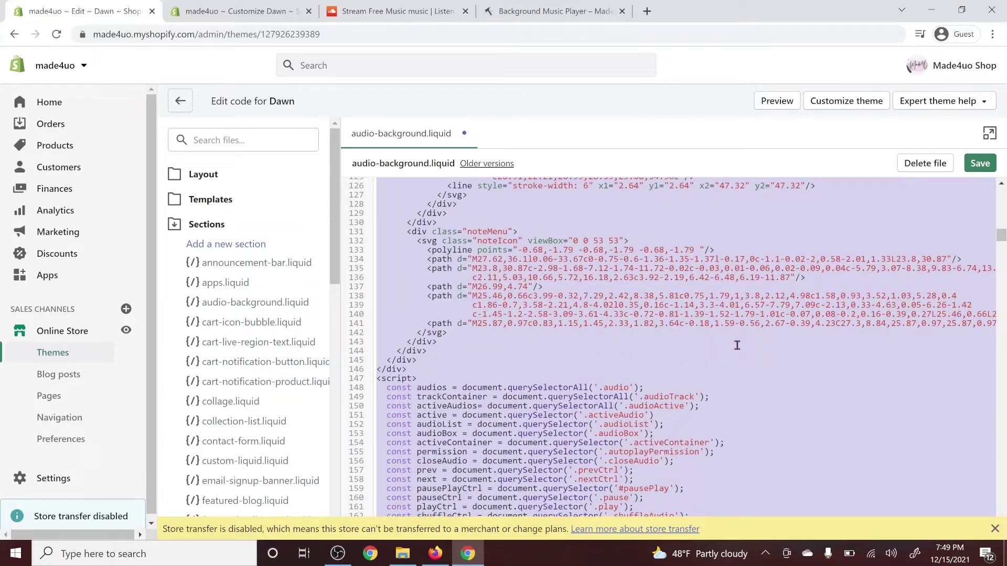
pyautogui.hotkey('ctrl', 'v')
pyautogui.click(980, 163)
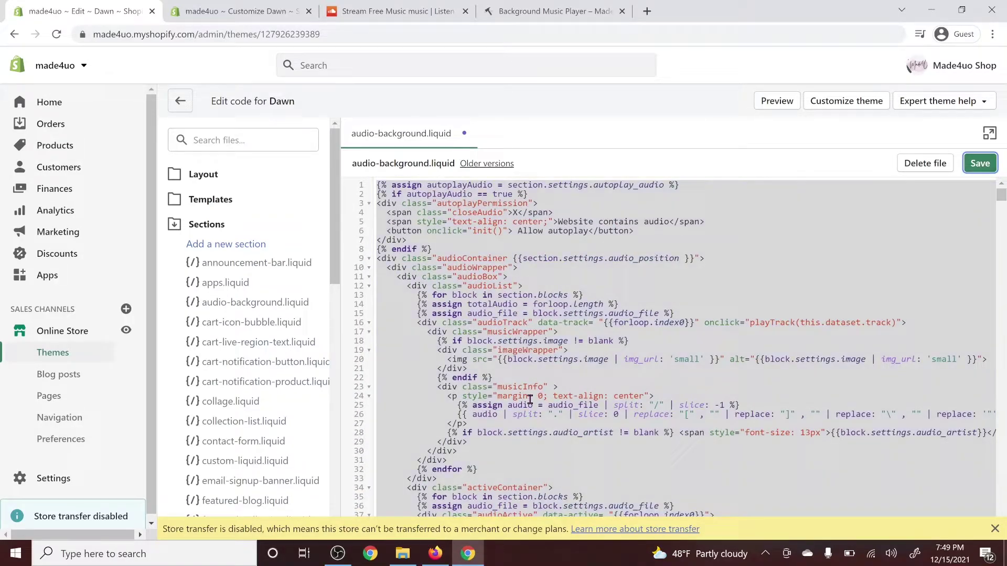
pyautogui.click(621, 280)
pyautogui.scroll(-15, 498, 220)
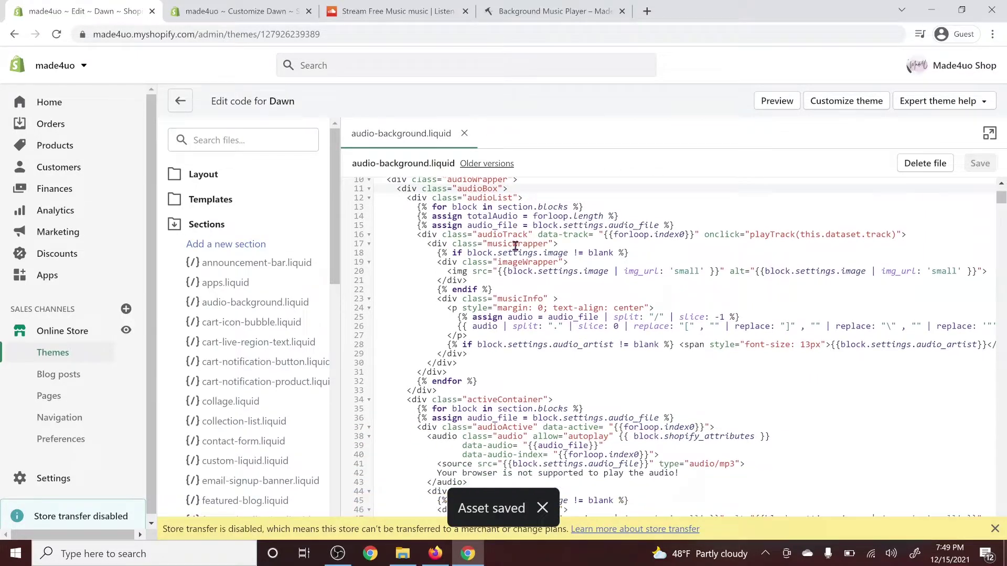
pyautogui.scroll(-20, 520, 284)
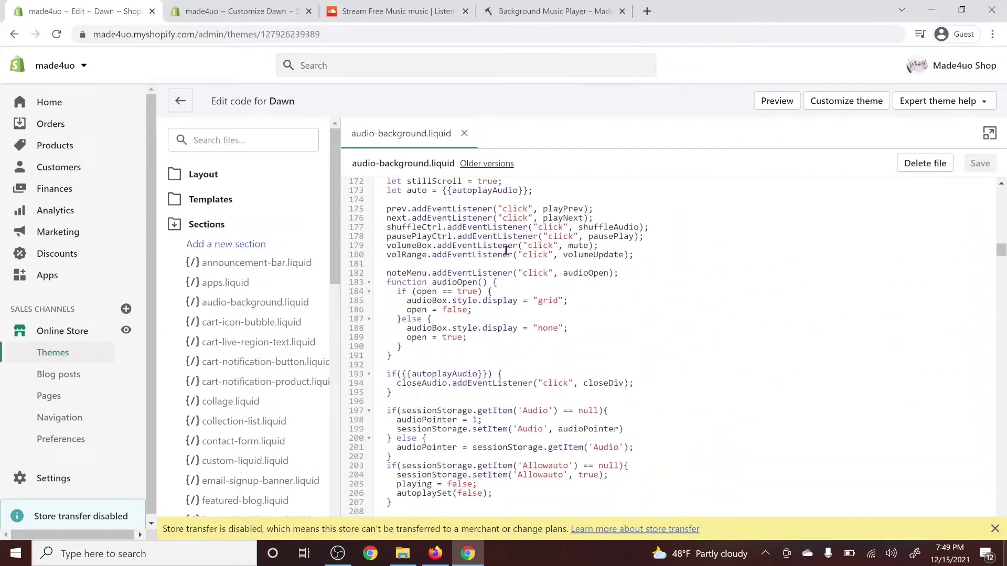
pyautogui.scroll(-20, 532, 327)
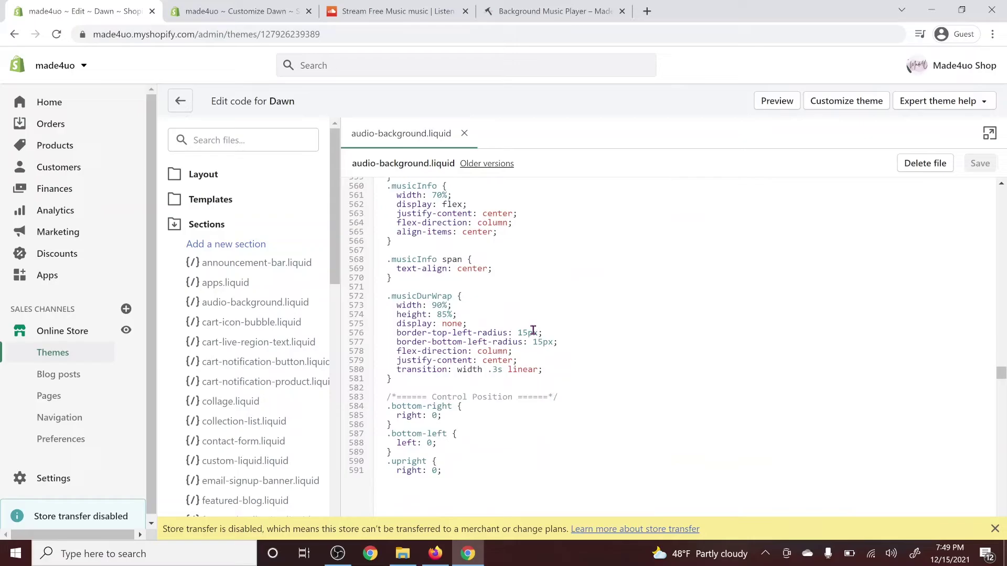
# Insert {% section 'audio-background' %} below the header section in theme.liquid and save.
pyautogui.click(210, 177)
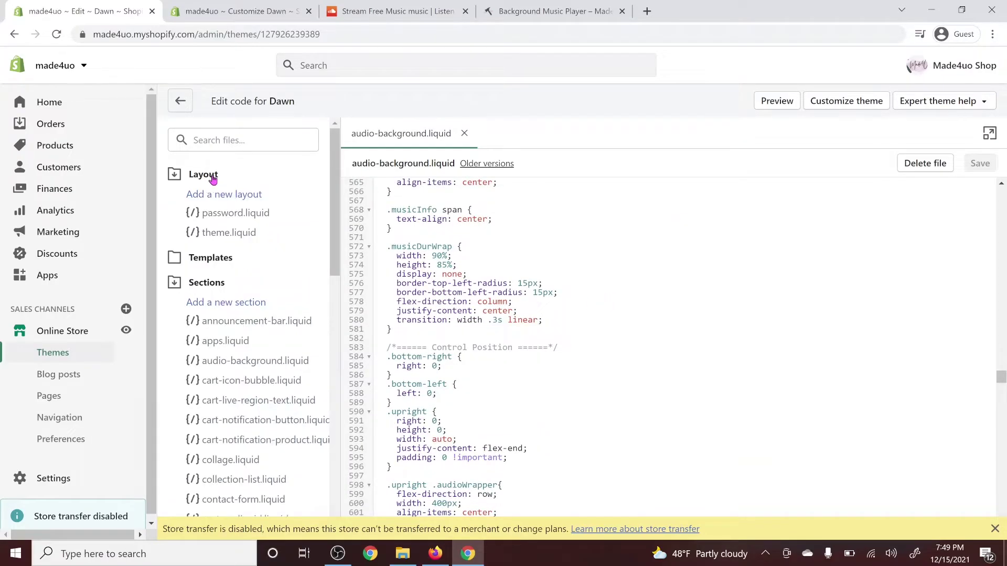
pyautogui.click(219, 233)
pyautogui.scroll(-20, 586, 239)
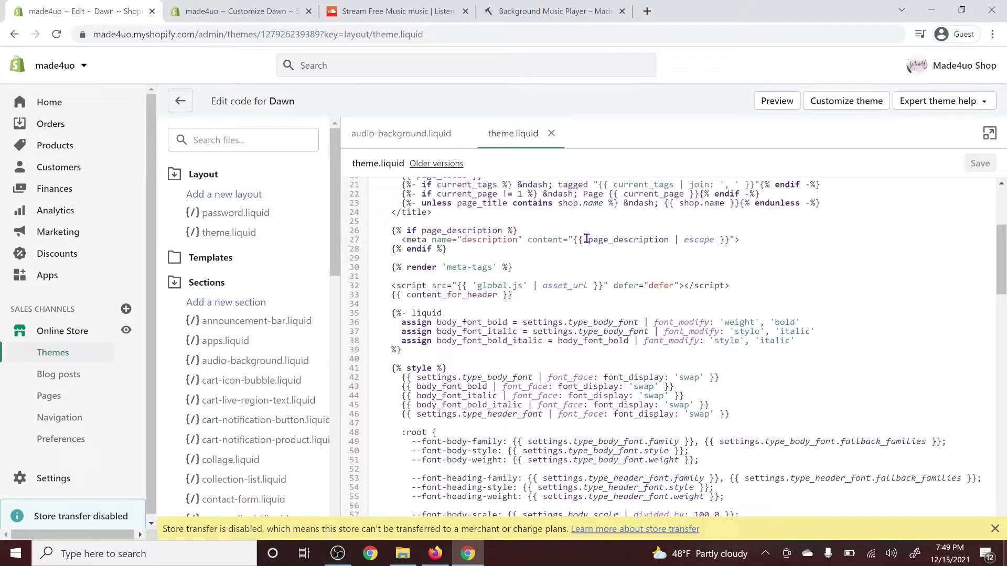
pyautogui.scroll(5, 645, 259)
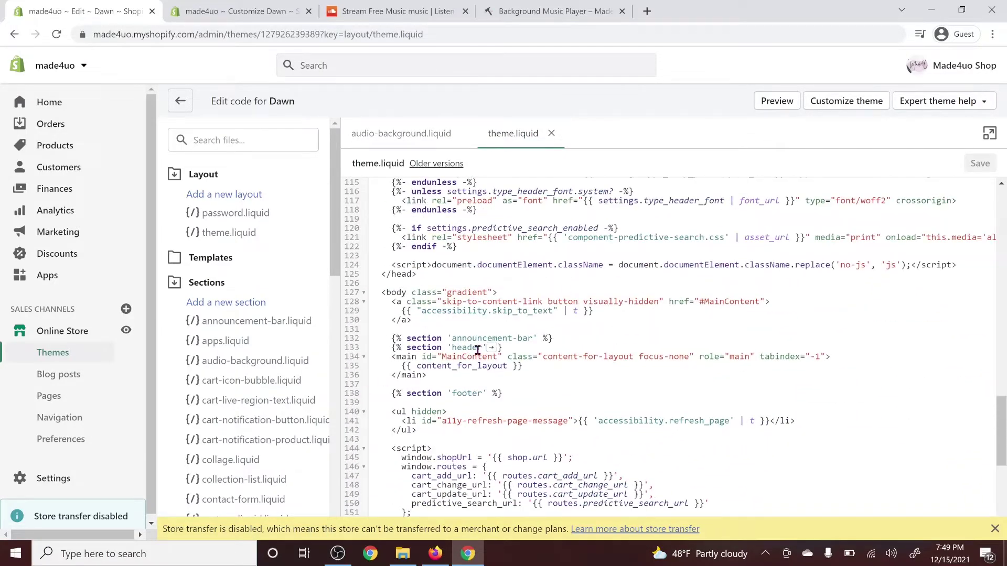
pyautogui.click(512, 348)
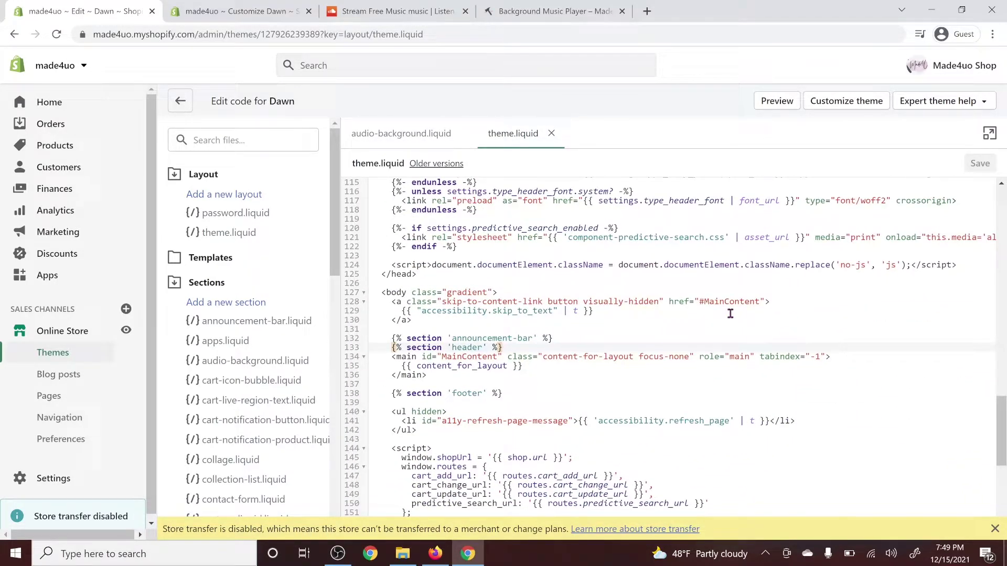
pyautogui.press('Return')
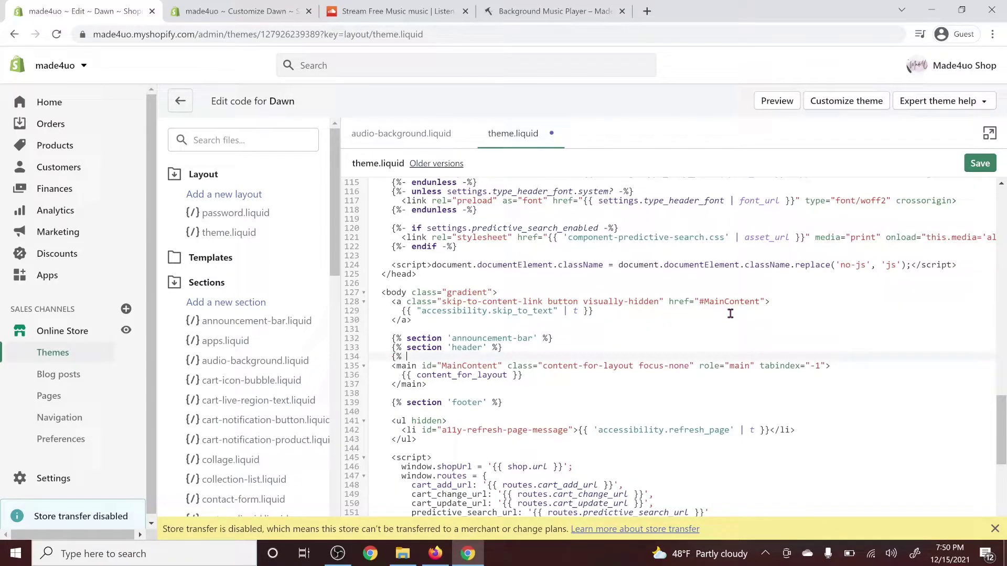
pyautogui.write("{% section 'audio-background' %")
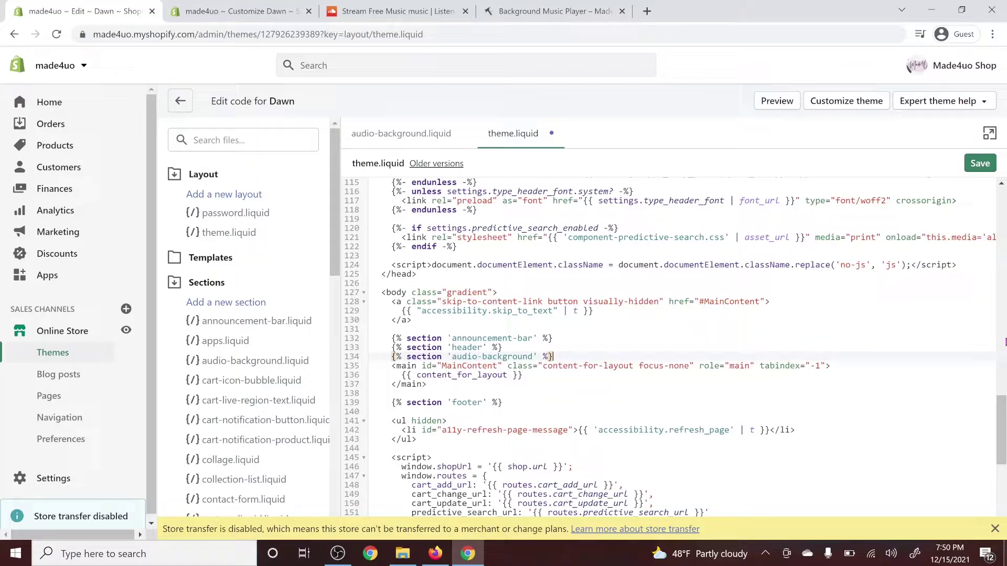
pyautogui.click(980, 164)
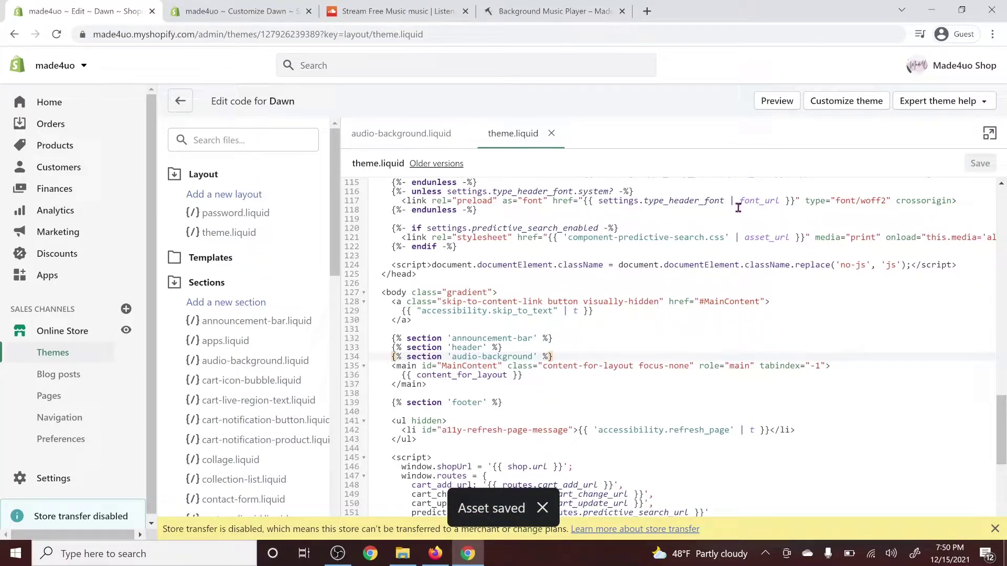
# Open the theme customizer in a new browser tab and switch to it.
pyautogui.rightClick(837, 105)
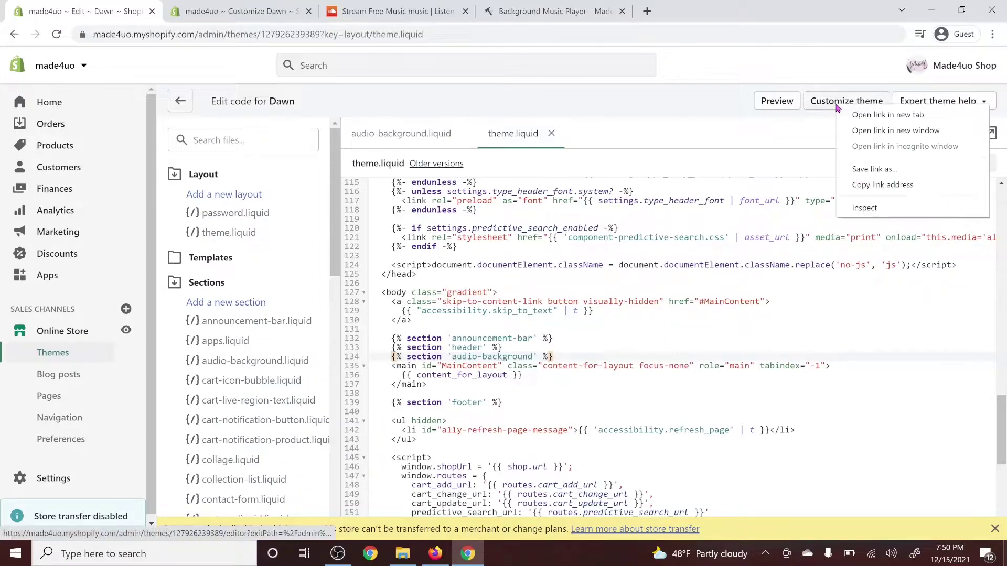
pyautogui.click(879, 117)
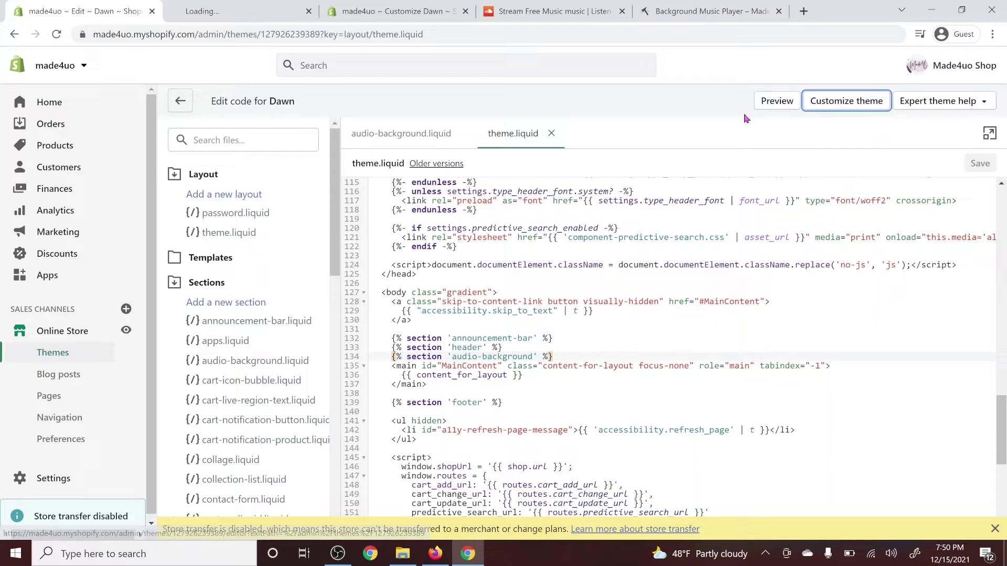
pyautogui.click(225, 6)
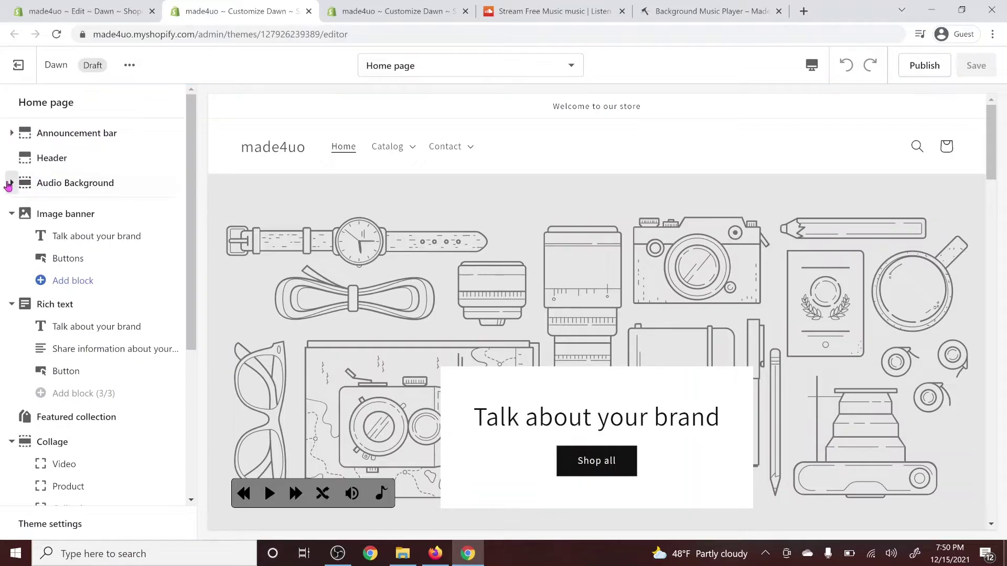
# Add an audio file block to the Audio Background section, then return to the code editor.
pyautogui.click(7, 184)
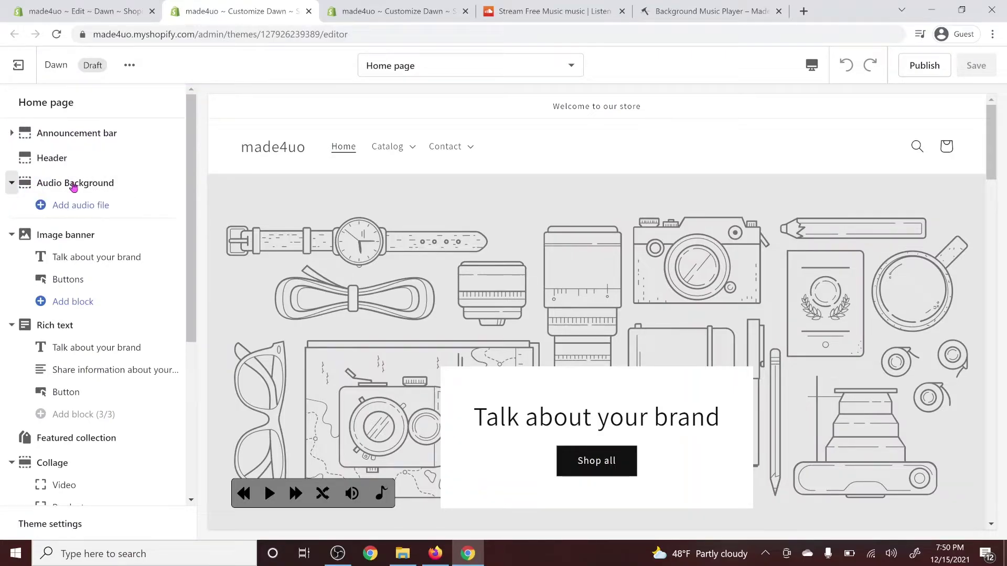
pyautogui.click(84, 204)
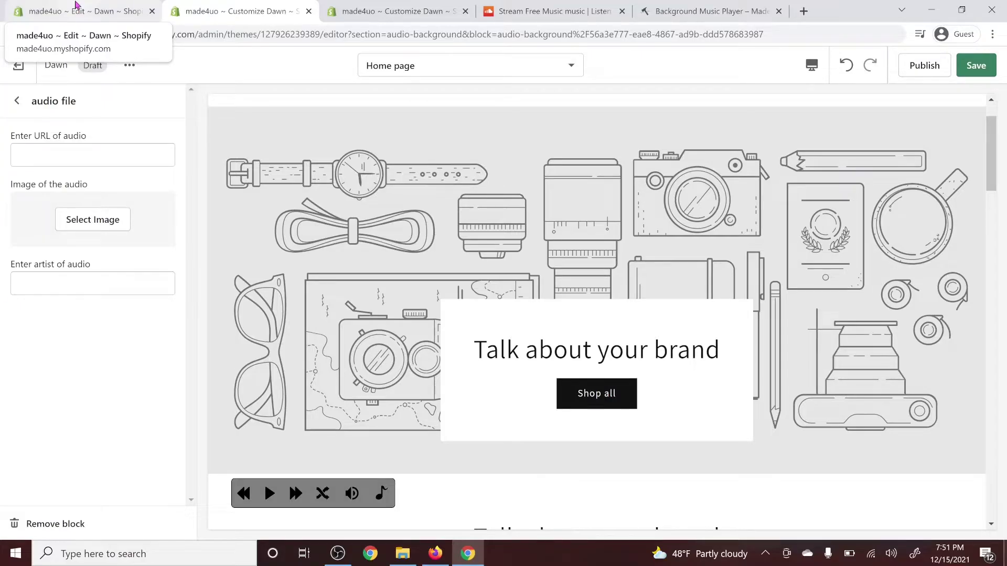
pyautogui.click(76, 6)
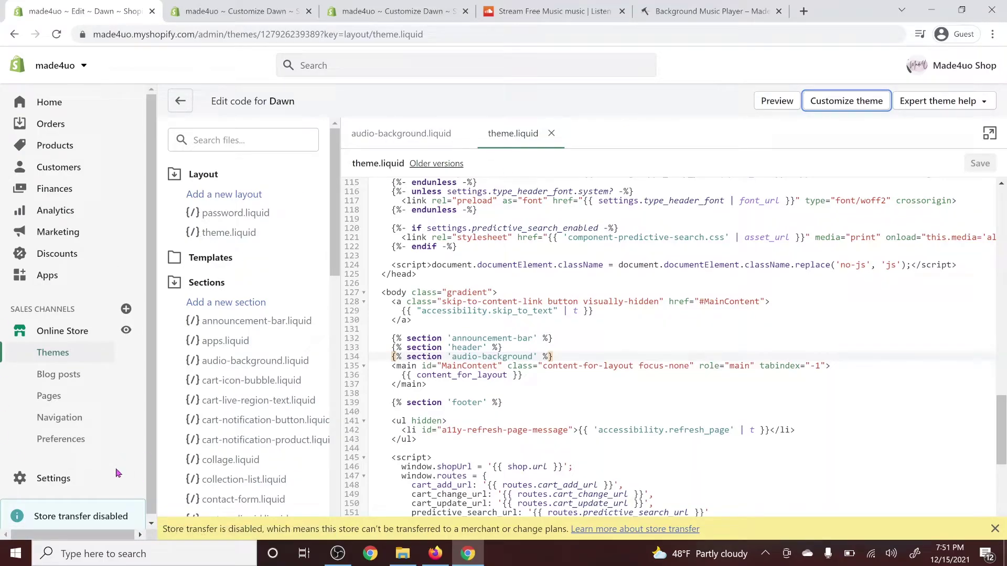
# Go to Settings > Files to see the uploaded MP3 tracks and JPG images.
pyautogui.click(54, 483)
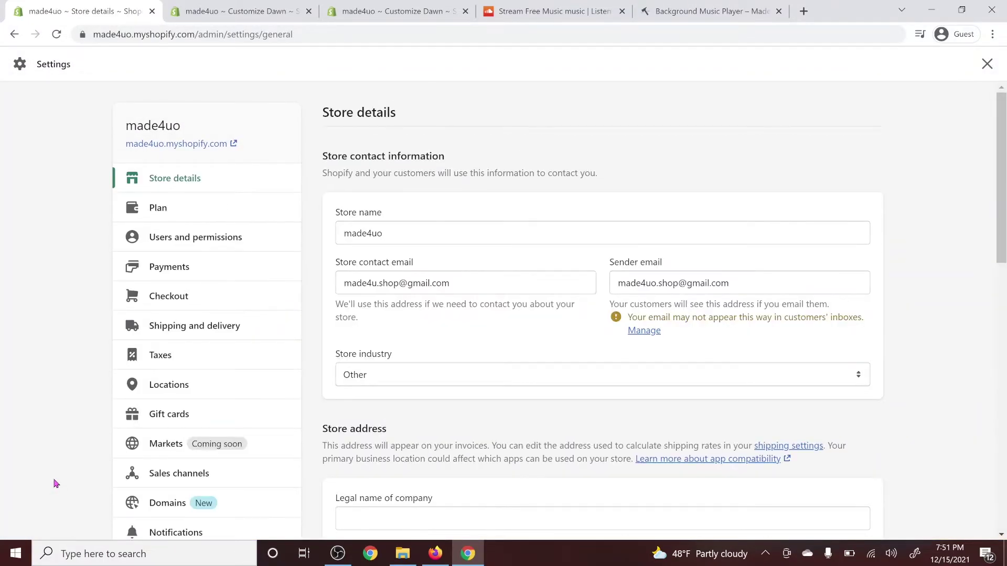
pyautogui.scroll(-4, 210, 241)
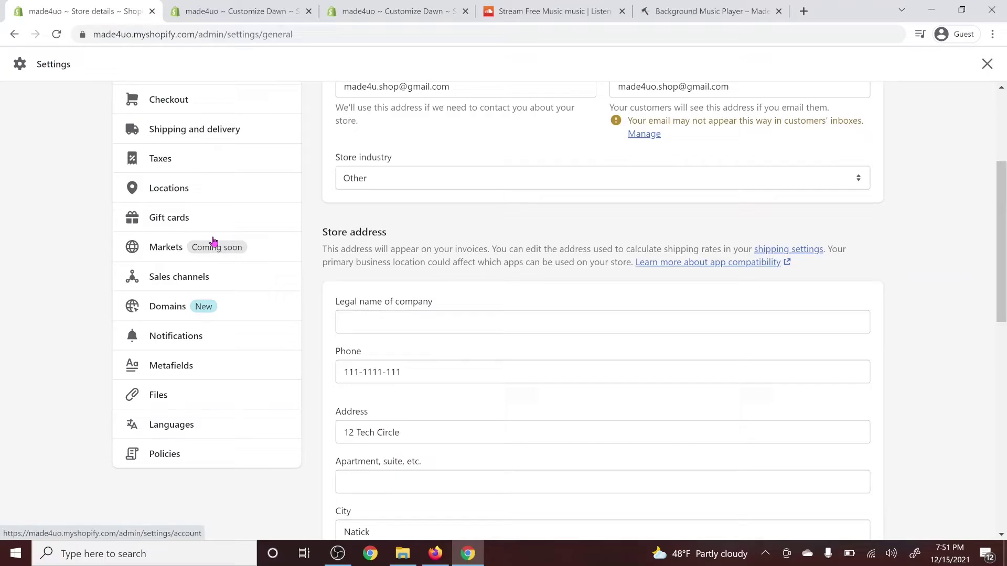
pyautogui.click(169, 400)
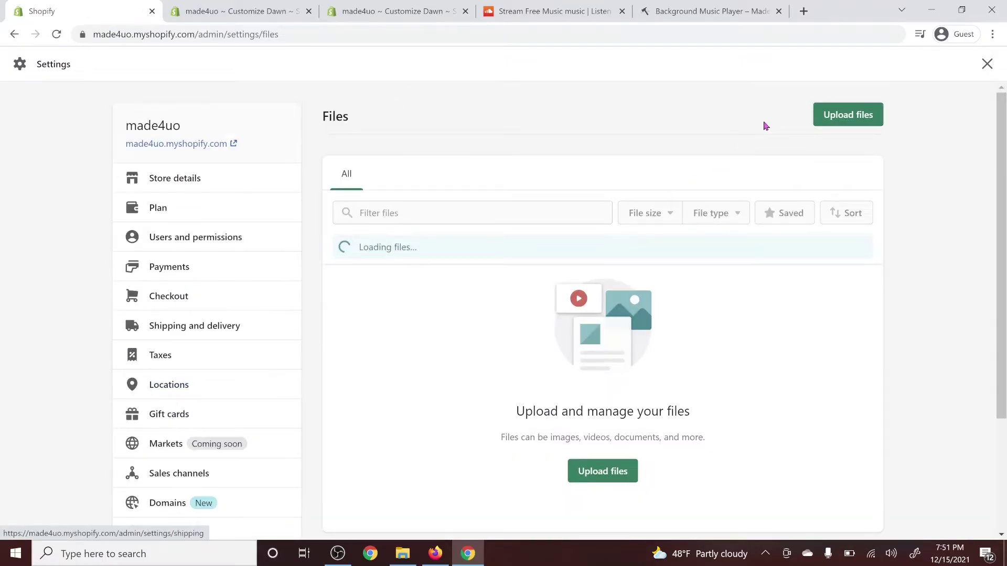
pyautogui.scroll(-1, 524, 199)
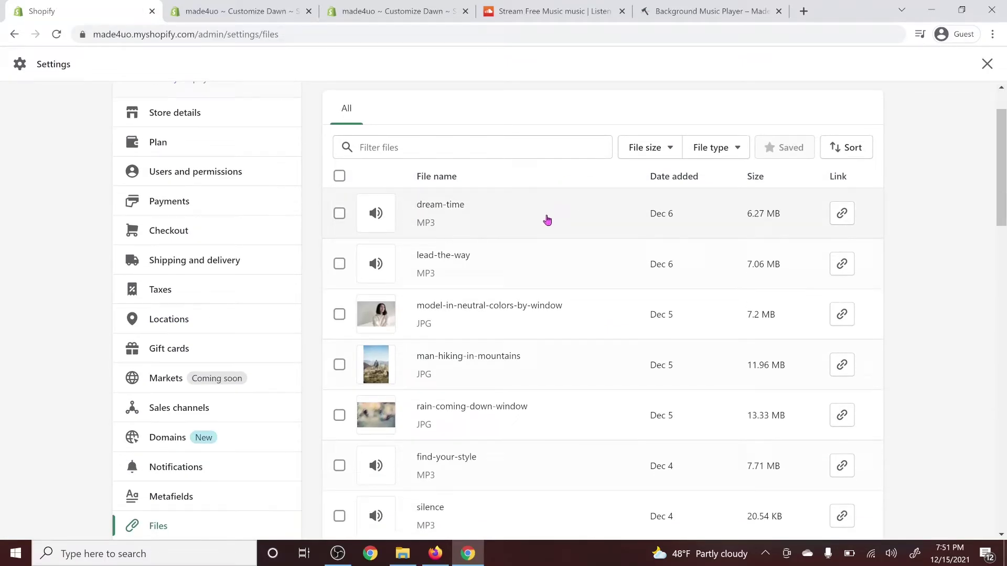
# Upload all four MP3 files from the Desktop's Soundcloud folder to the store's Files.
pyautogui.scroll(1, 708, 260)
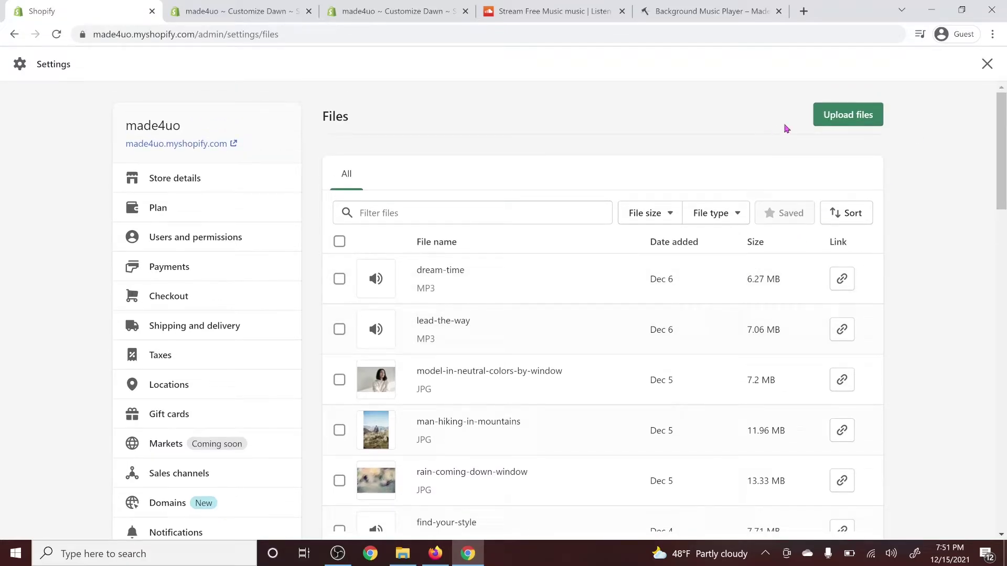
pyautogui.click(849, 117)
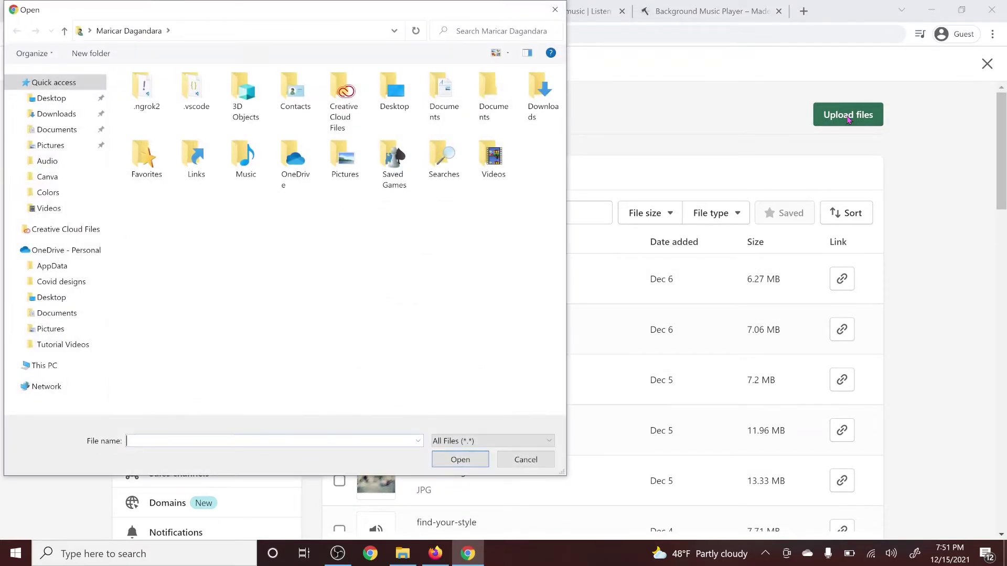
pyautogui.click(45, 99)
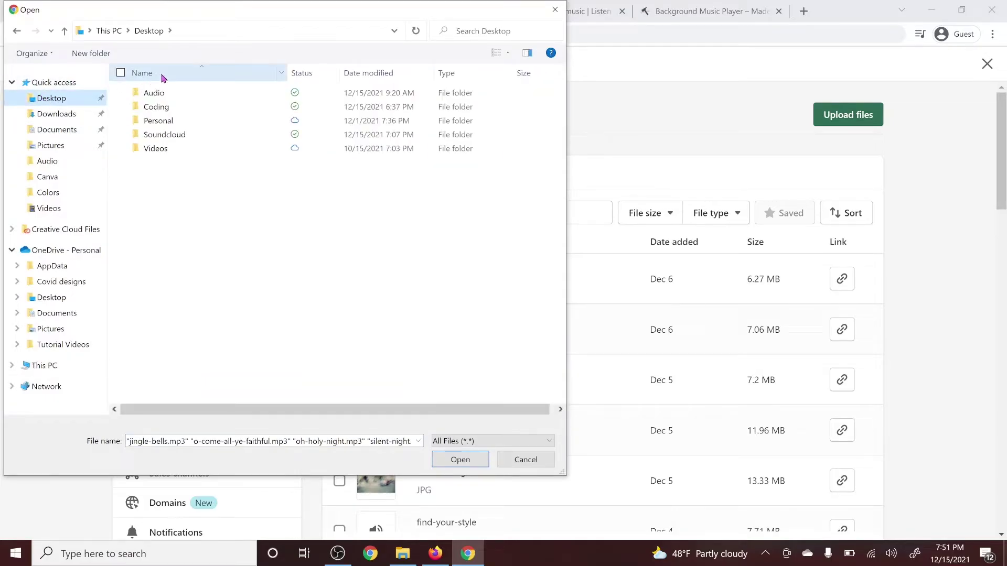
pyautogui.doubleClick(204, 138)
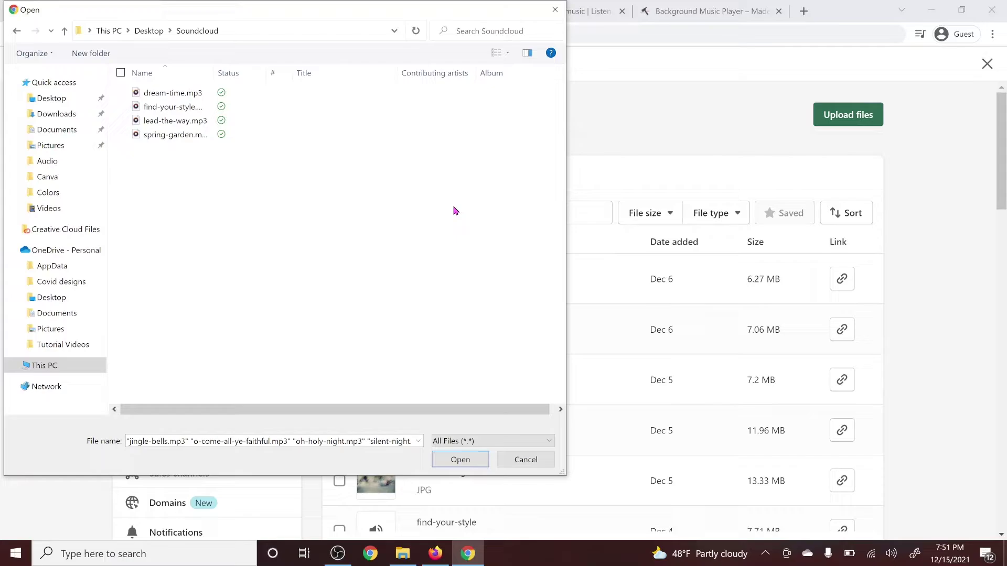
pyautogui.moveTo(455, 210); pyautogui.dragTo(131, 84)
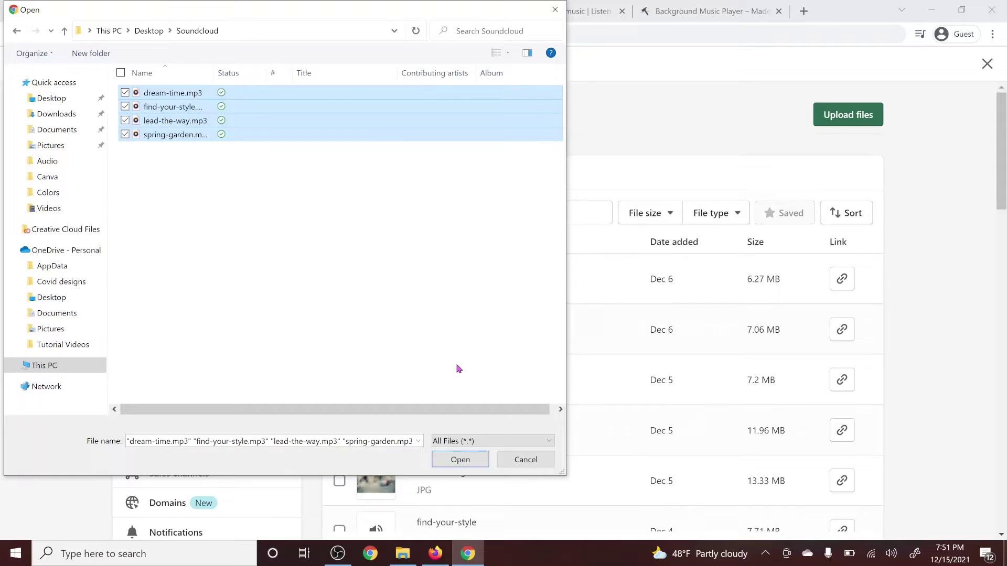
pyautogui.click(461, 460)
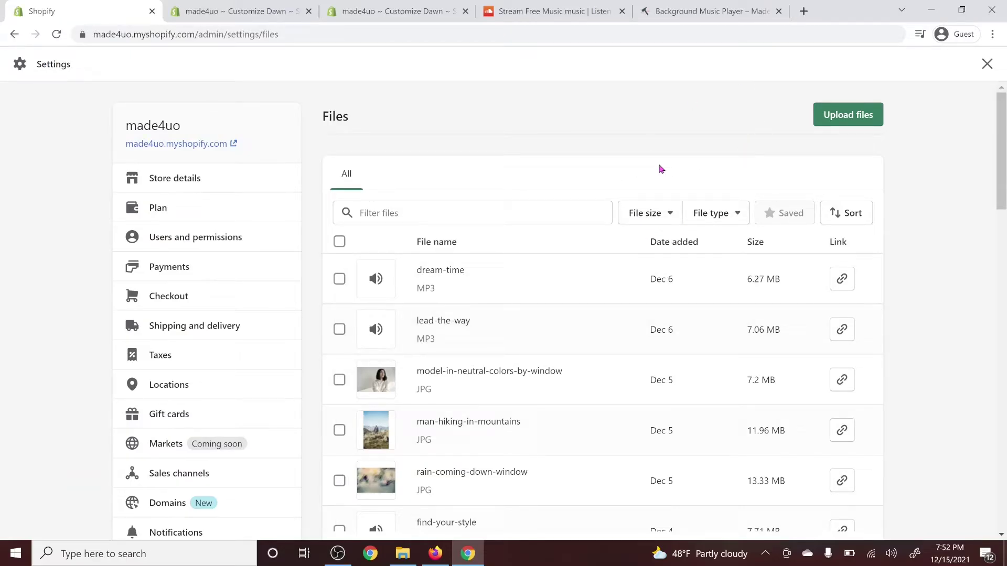
# Filter Files to non-image types, copy the dream-time MP3 link, and return to the customizer.
pyautogui.click(729, 214)
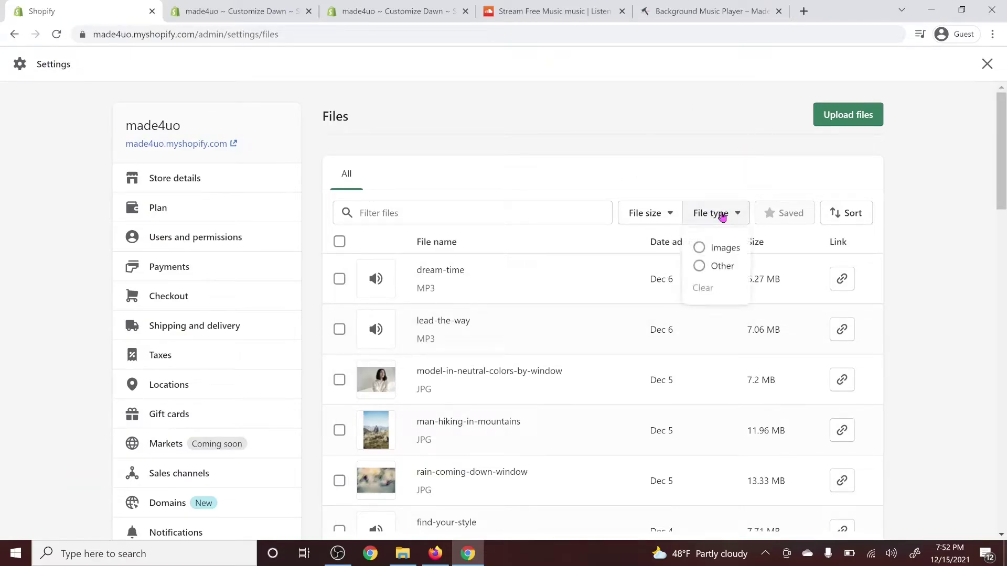
pyautogui.click(723, 268)
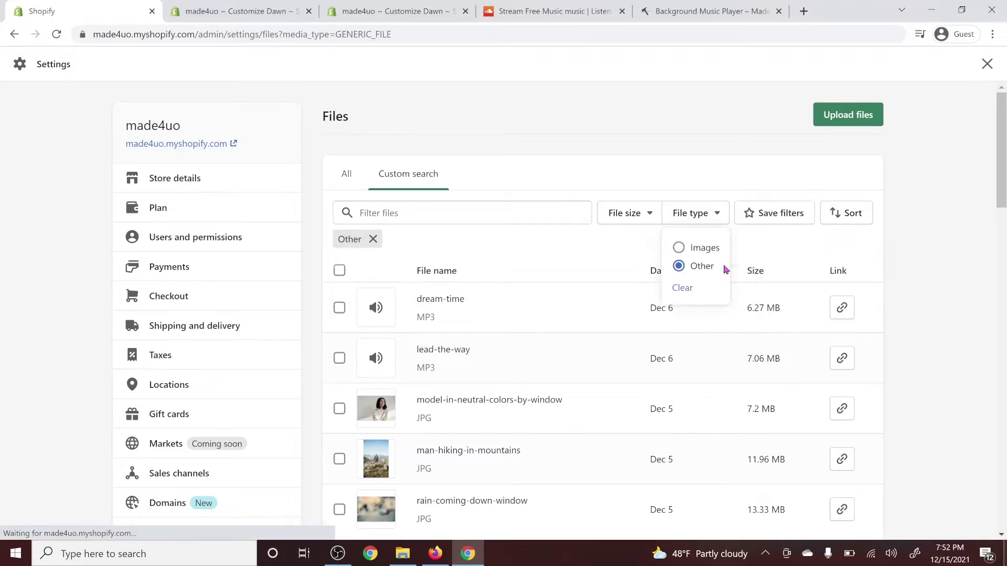
pyautogui.click(517, 235)
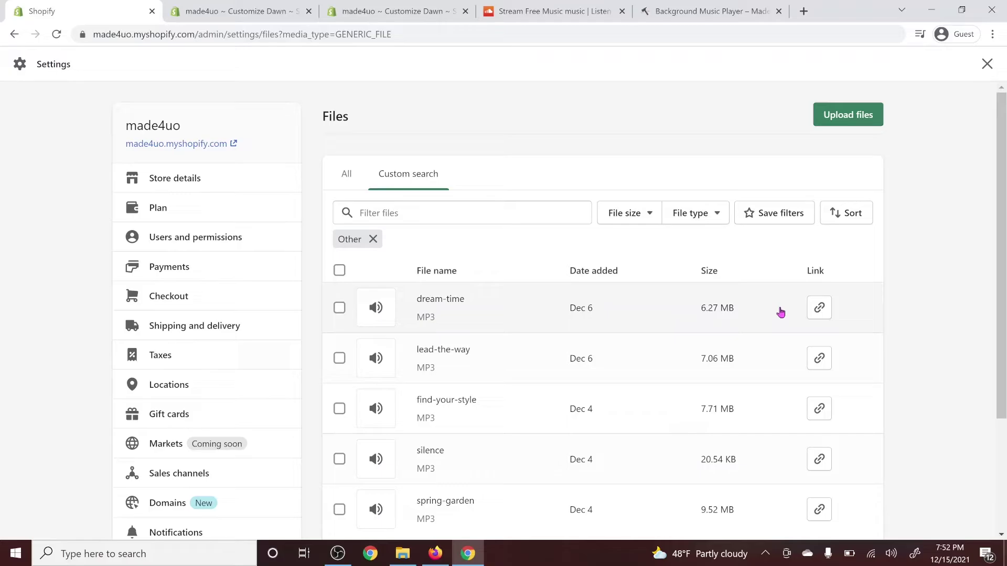
pyautogui.click(820, 308)
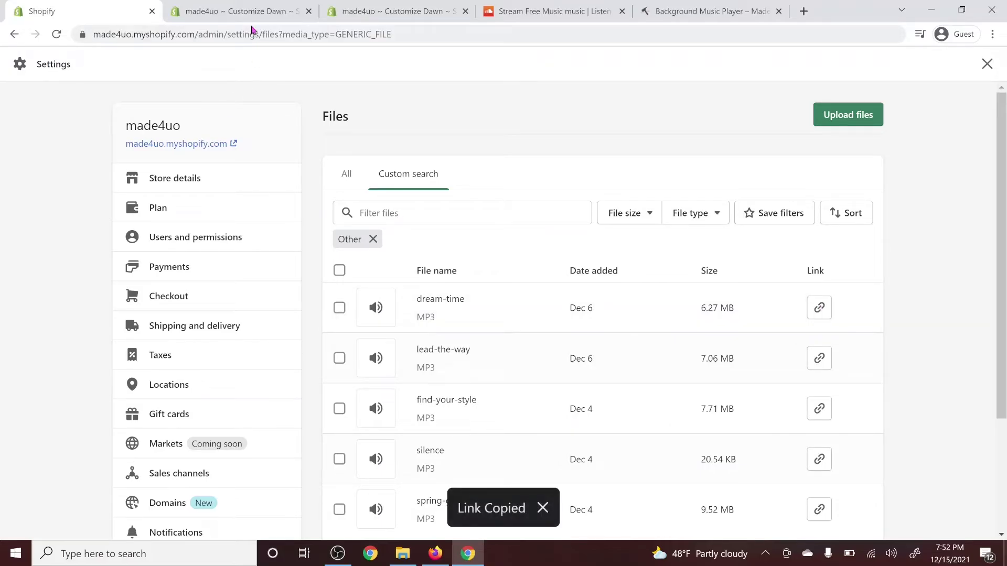
pyautogui.click(234, 7)
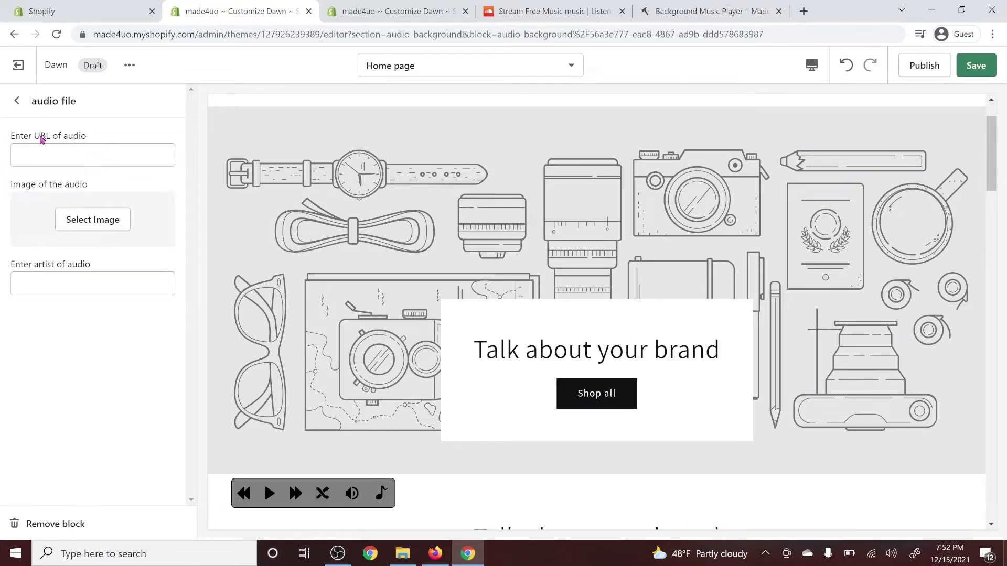
# Paste the dream-time link as the audio URL and set the blurry abstract cover image.
pyautogui.click(85, 158)
pyautogui.hotkey('ctrl', 'v')
pyautogui.click(12, 100)
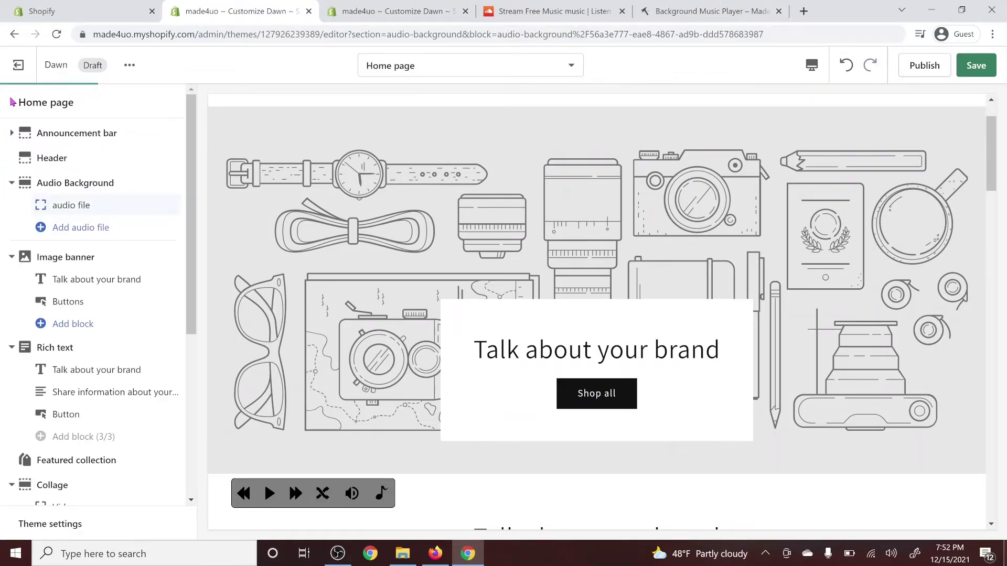
pyautogui.click(81, 206)
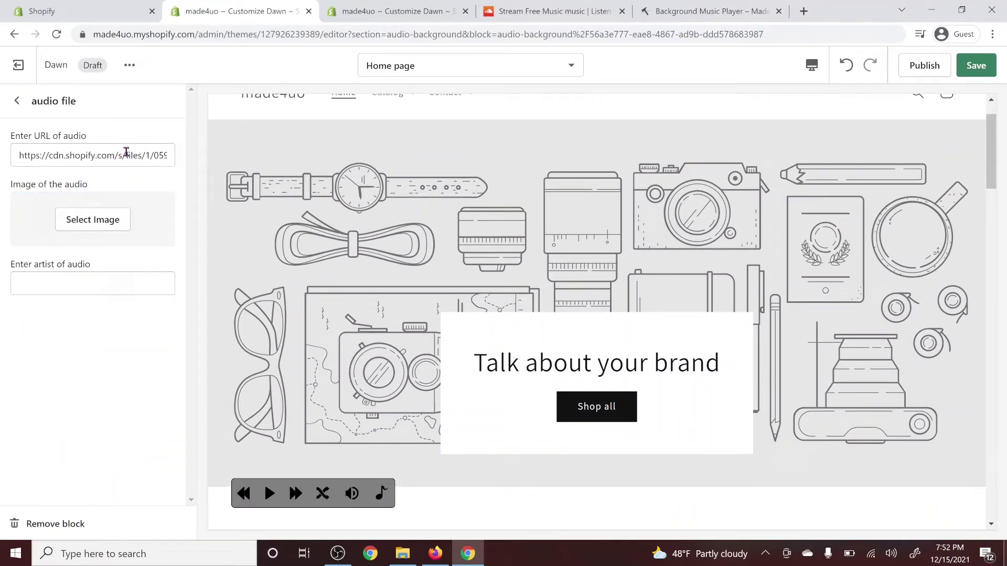
pyautogui.click(113, 220)
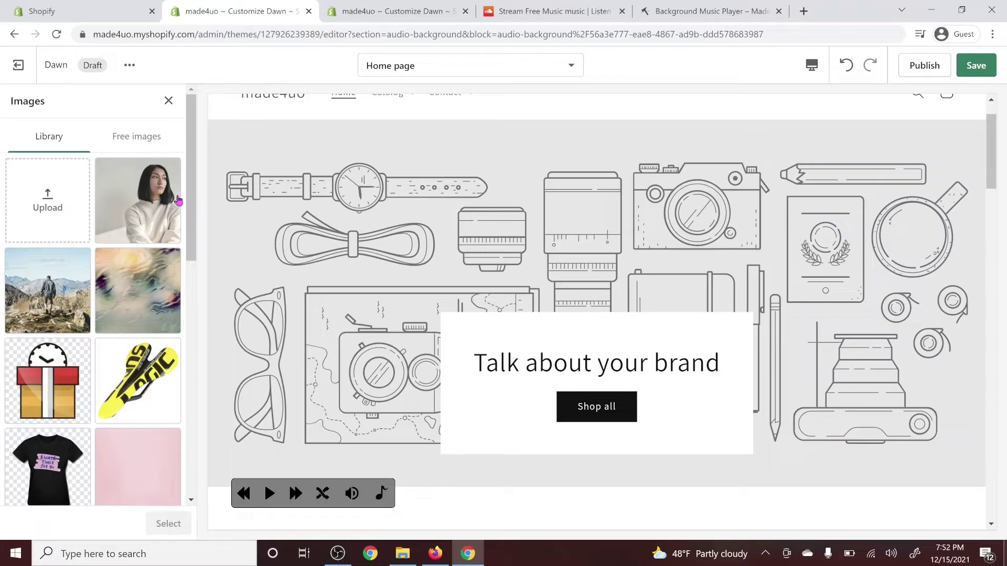
pyautogui.click(81, 349)
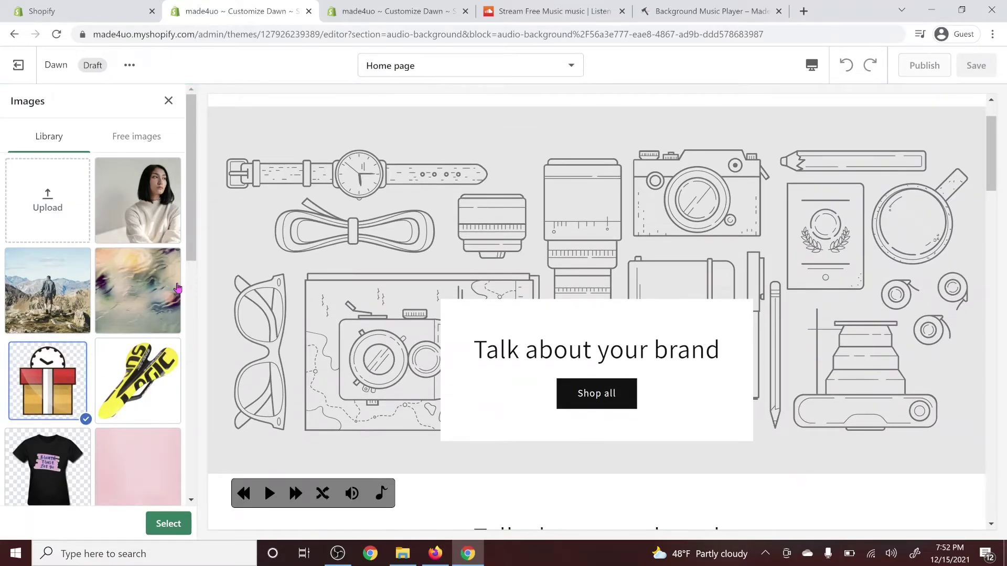
pyautogui.click(137, 293)
pyautogui.click(169, 523)
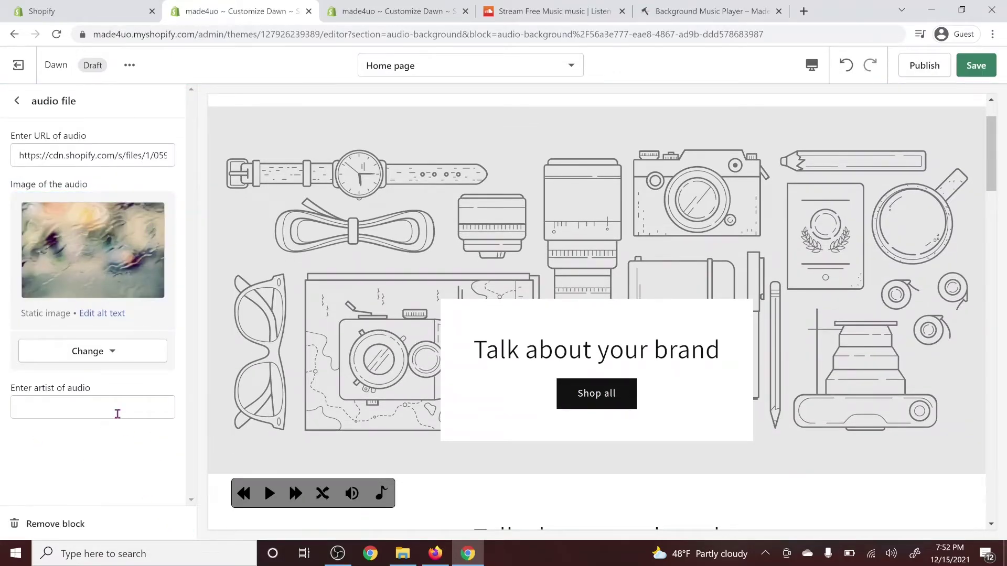
# Enter 'Free Music from Soundcloud' as the track's artist.
pyautogui.click(116, 412)
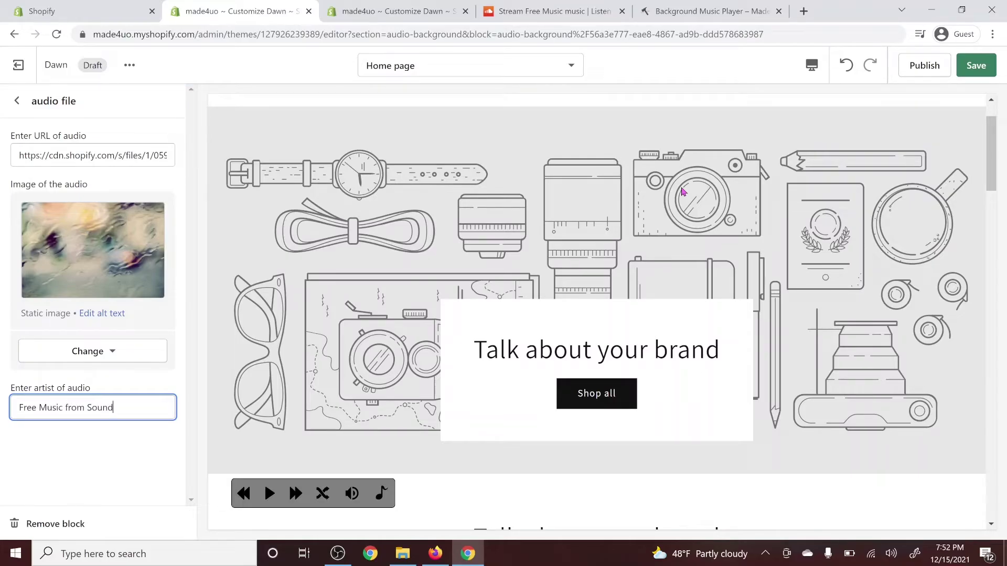
pyautogui.write('cloud')
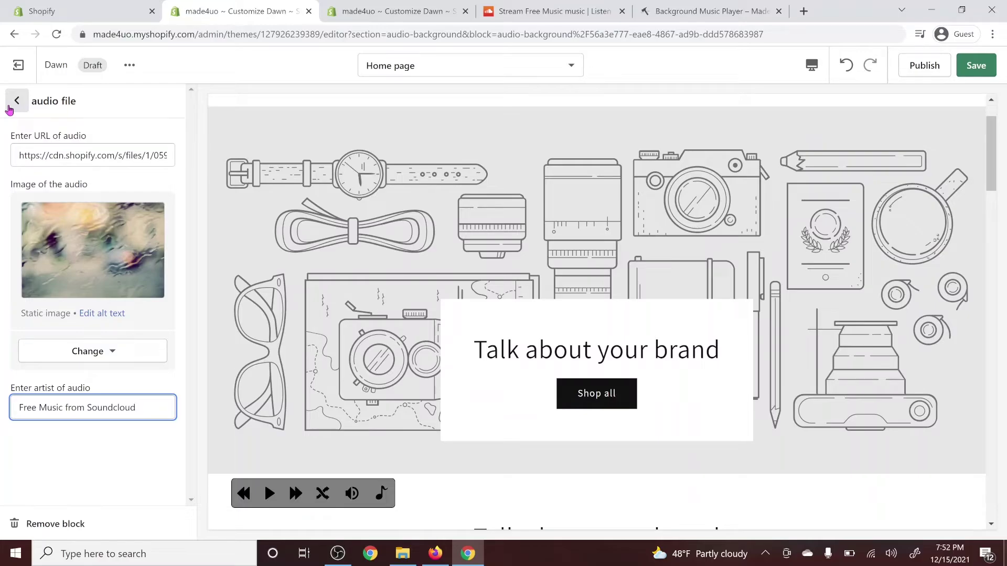
pyautogui.click(9, 108)
pyautogui.click(114, 6)
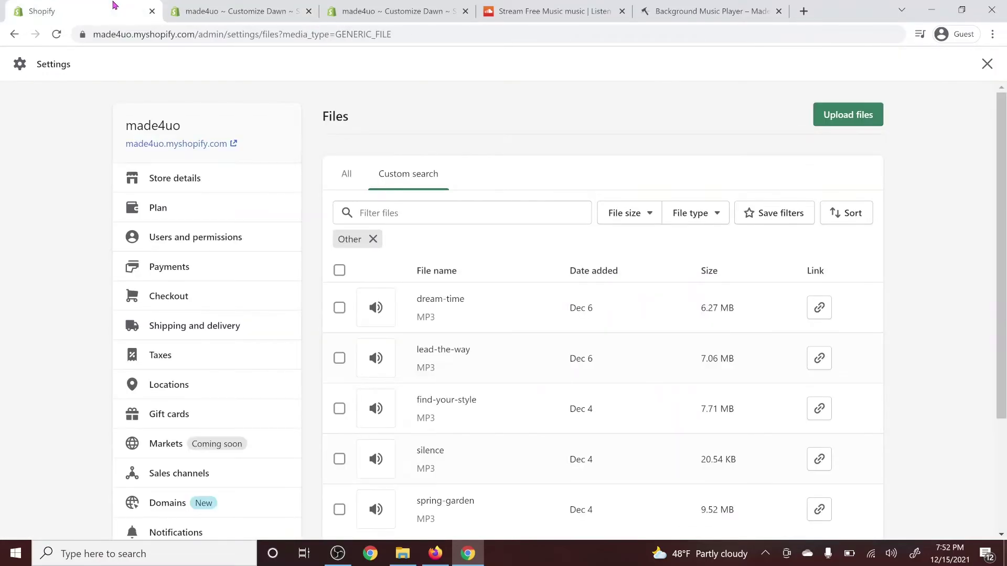
# Add a second audio file block using the copied lead-the-way MP3 link.
pyautogui.click(827, 359)
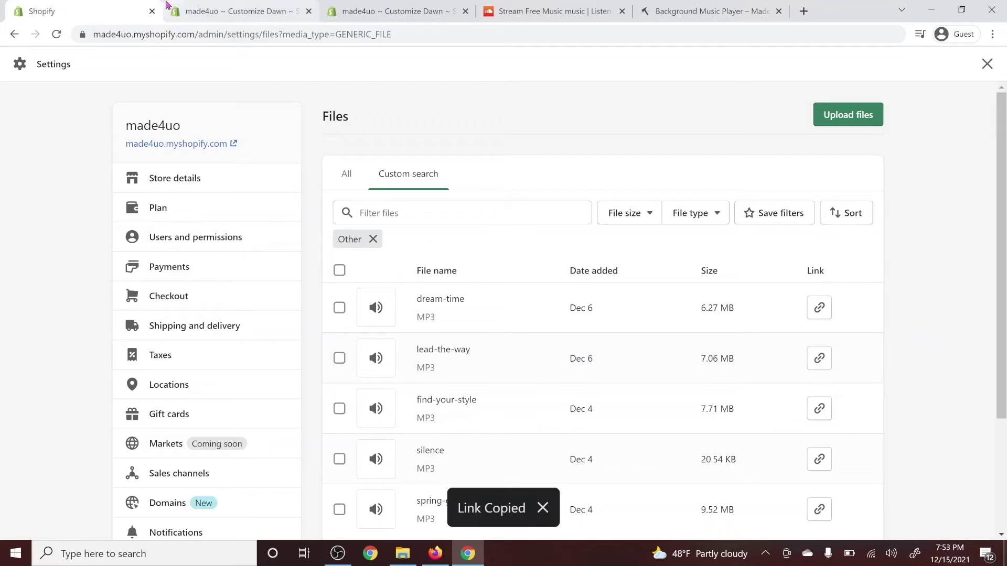
pyautogui.click(273, 6)
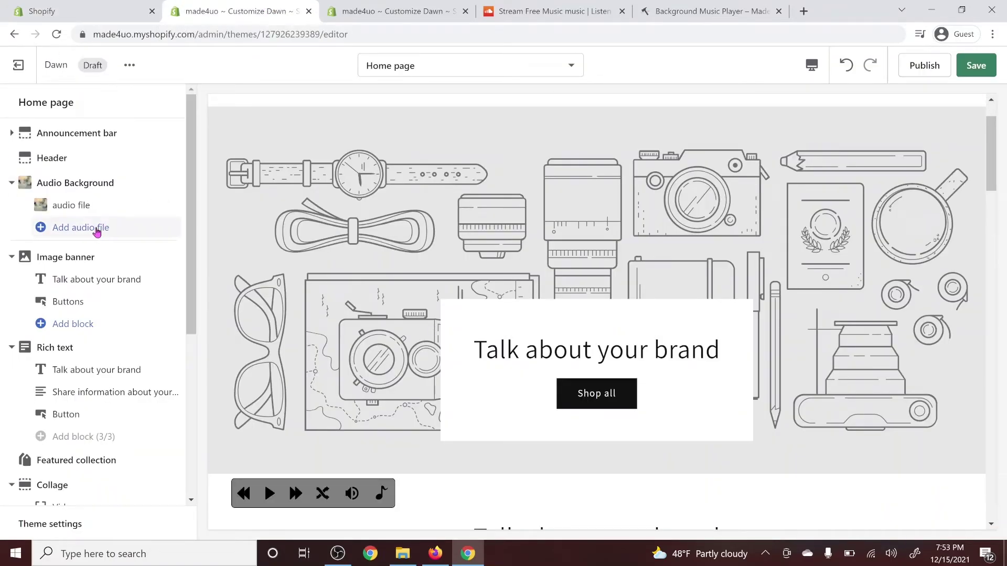
pyautogui.click(97, 230)
pyautogui.click(78, 151)
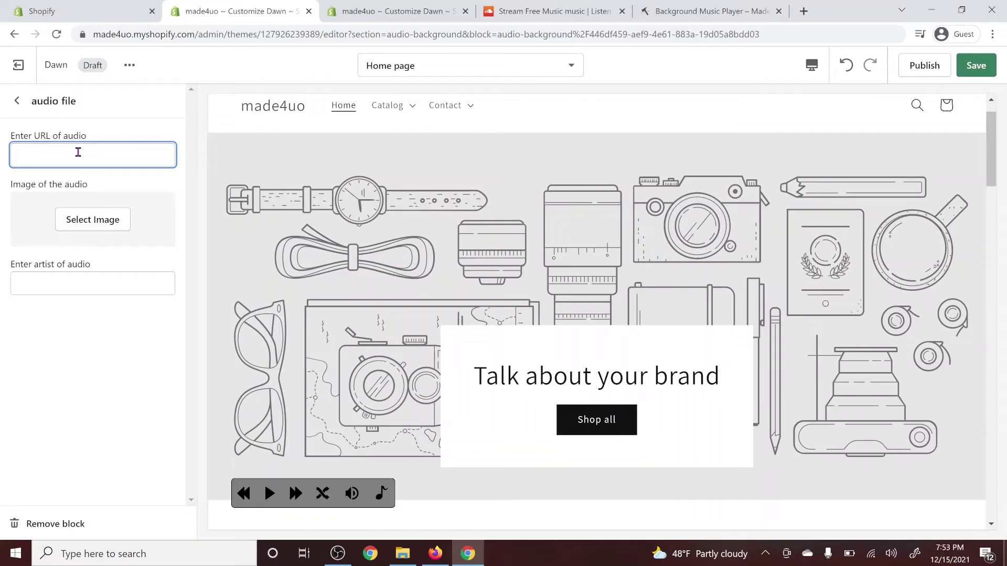
pyautogui.hotkey('ctrl', 'v')
# Set the second track's artist to 'Free Music from Soundcloud' and save.
pyautogui.click(91, 282)
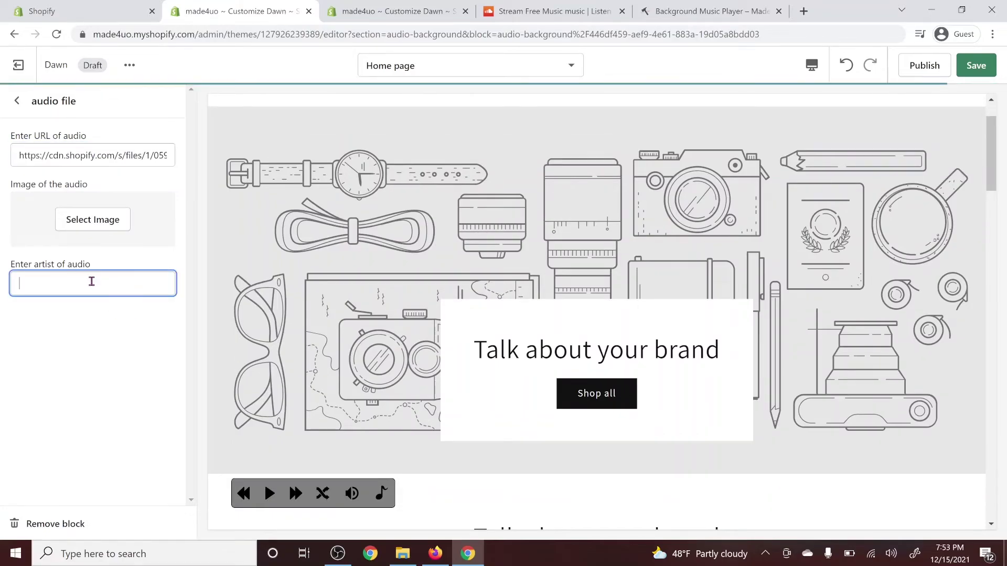
pyautogui.write('Free')
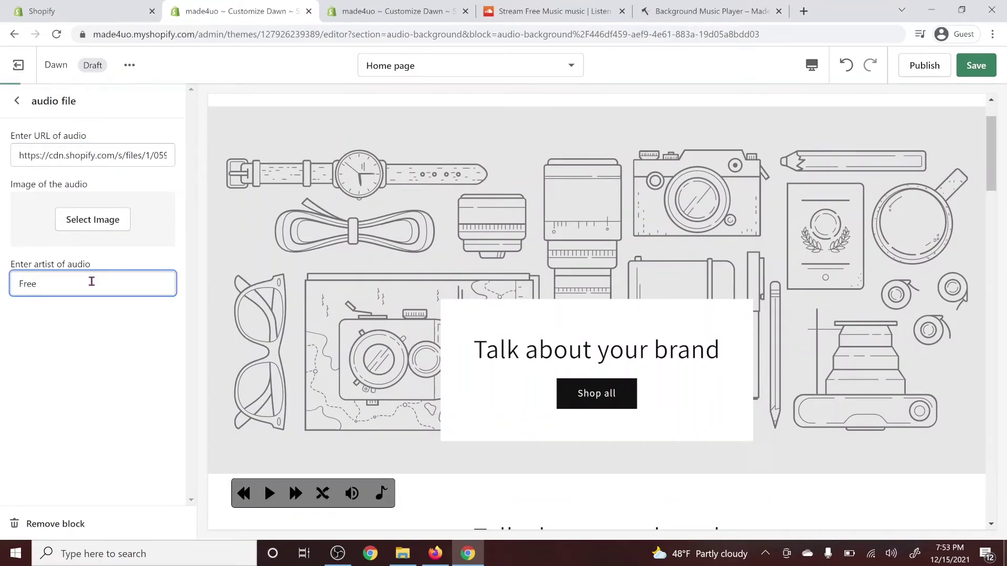
pyautogui.write(' Music from Soundcloud')
pyautogui.hotkey('ctrl', 's')
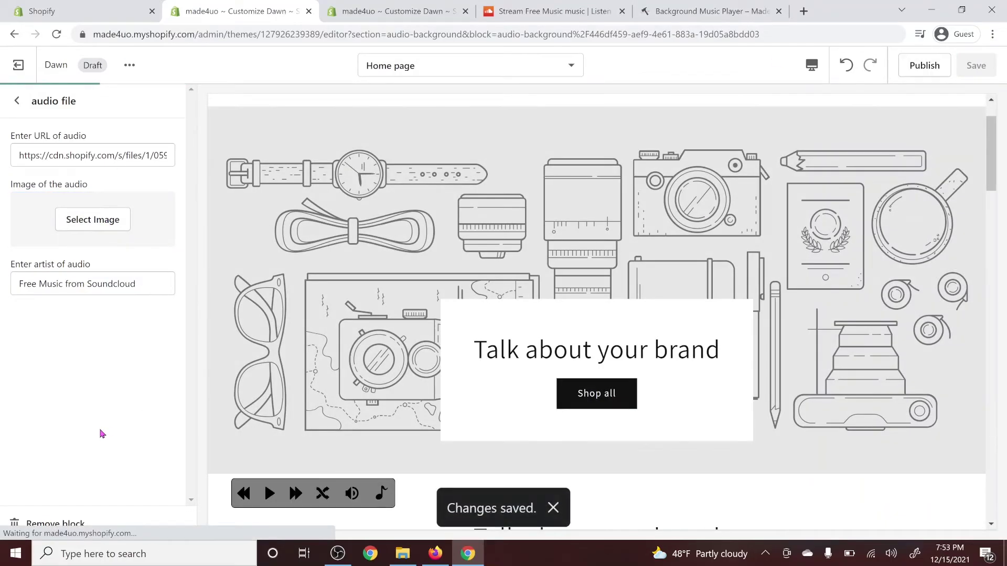
# Open the preview player's playlist and start playing Dream Time.
pyautogui.click(381, 500)
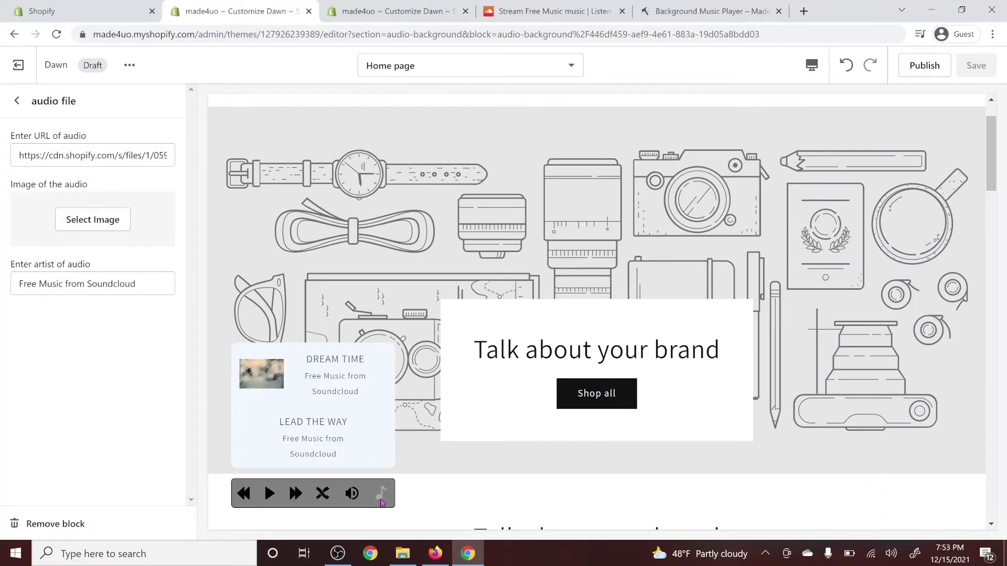
pyautogui.click(325, 375)
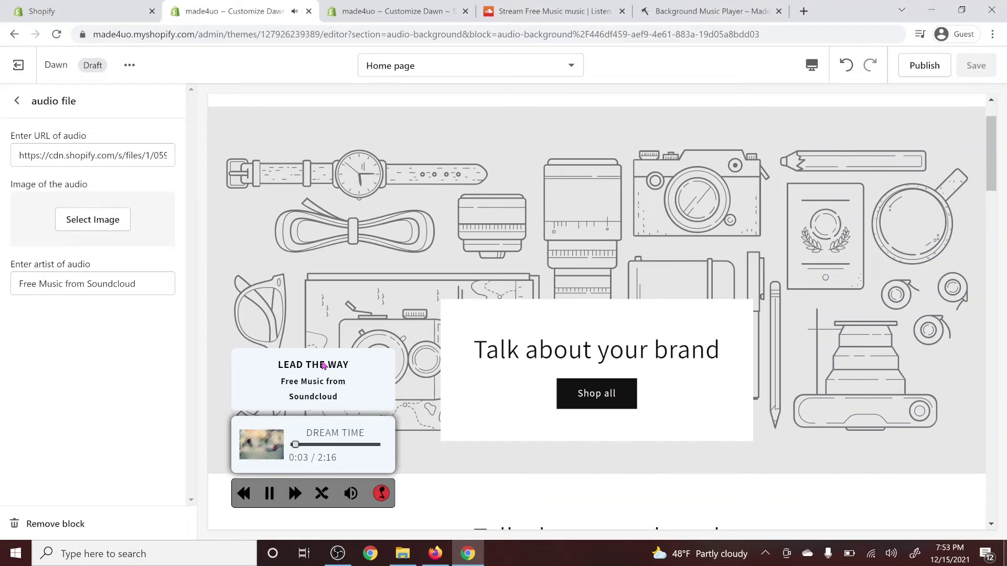
pyautogui.click(16, 102)
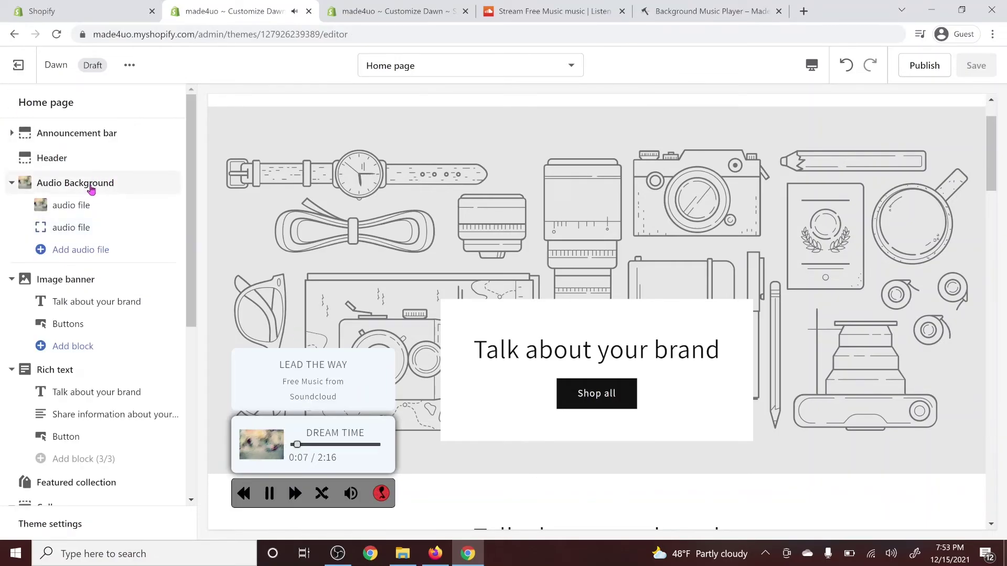
# Set controls' background to #F2A0A0 and track backgrounds to #B8D8F4, save, and replay the playlist.
pyautogui.click(91, 188)
pyautogui.click(40, 189)
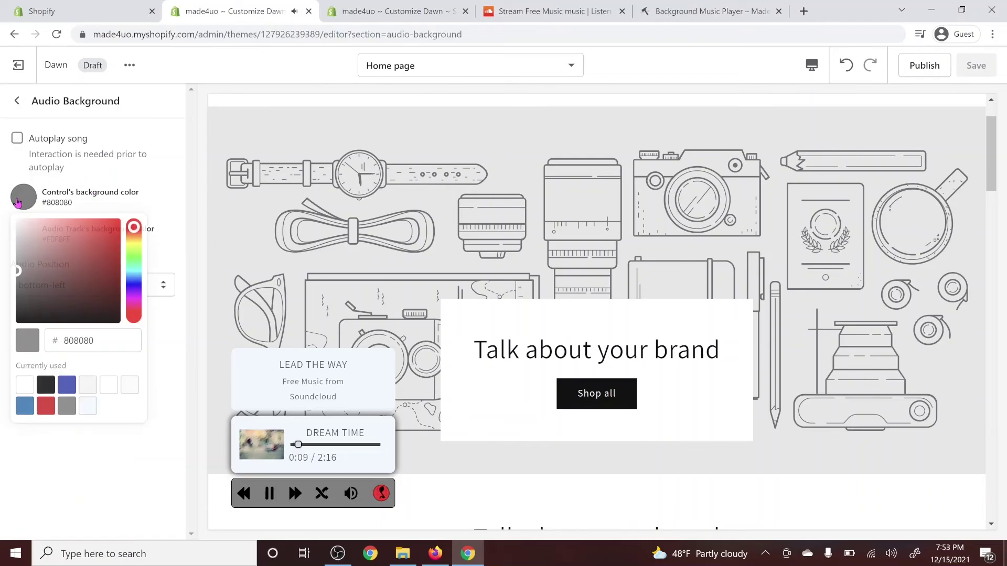
pyautogui.click(52, 225)
pyautogui.click(169, 193)
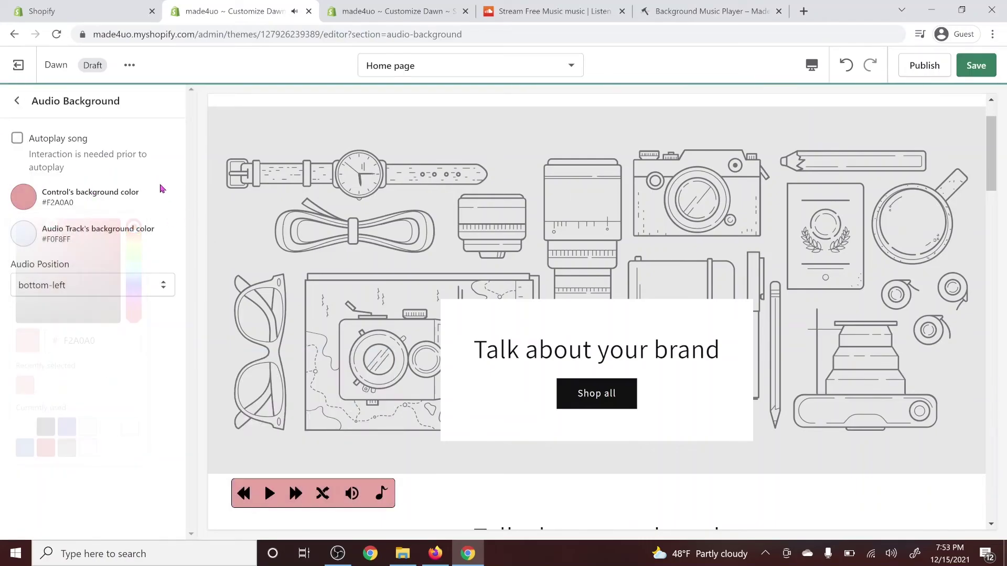
pyautogui.click(23, 235)
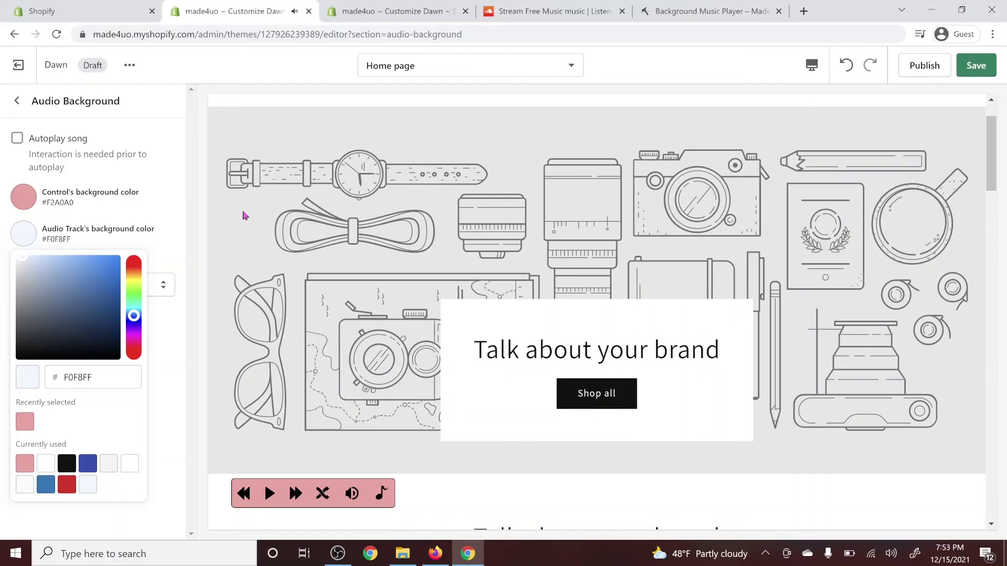
pyautogui.click(42, 261)
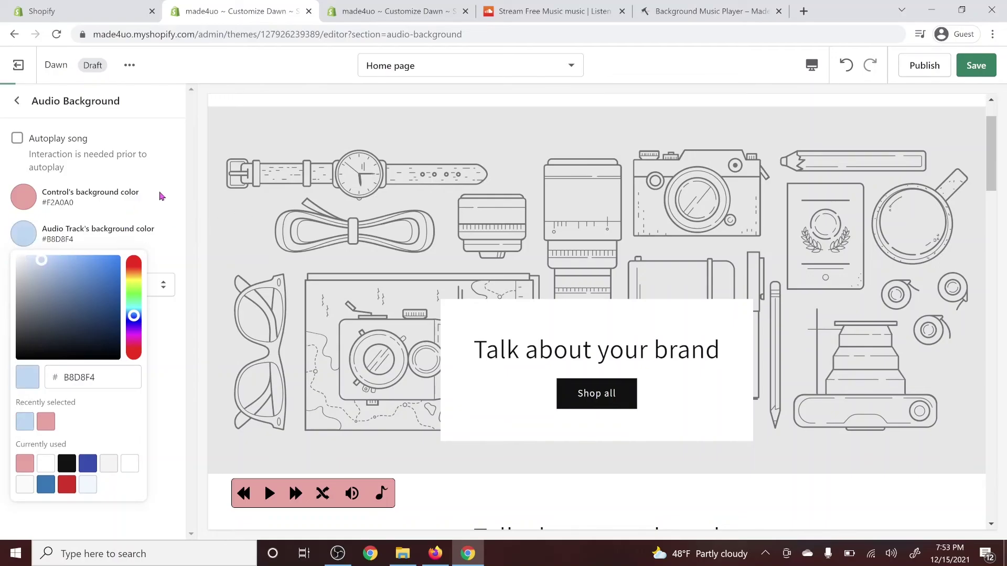
pyautogui.hotkey('ctrl', 's')
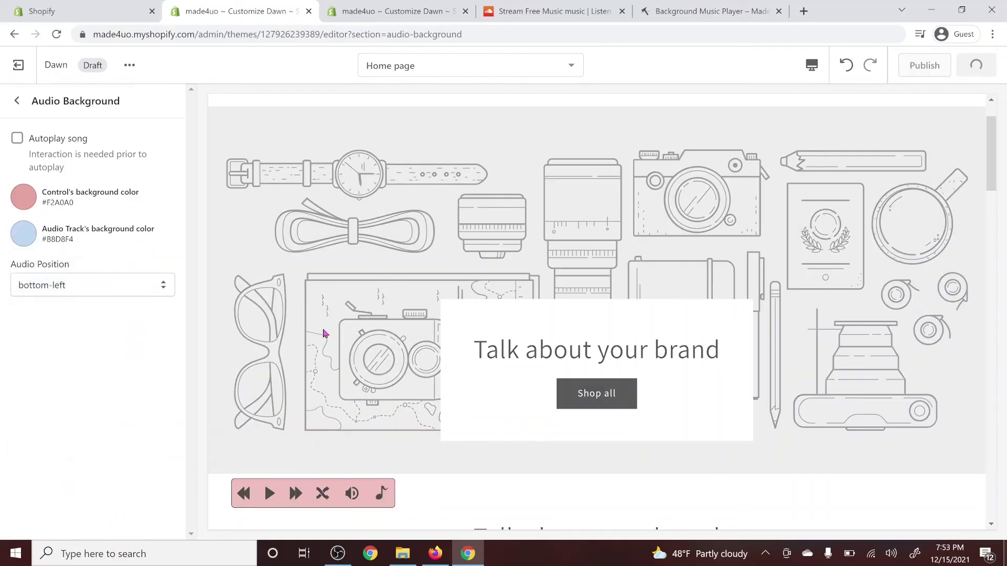
pyautogui.click(269, 494)
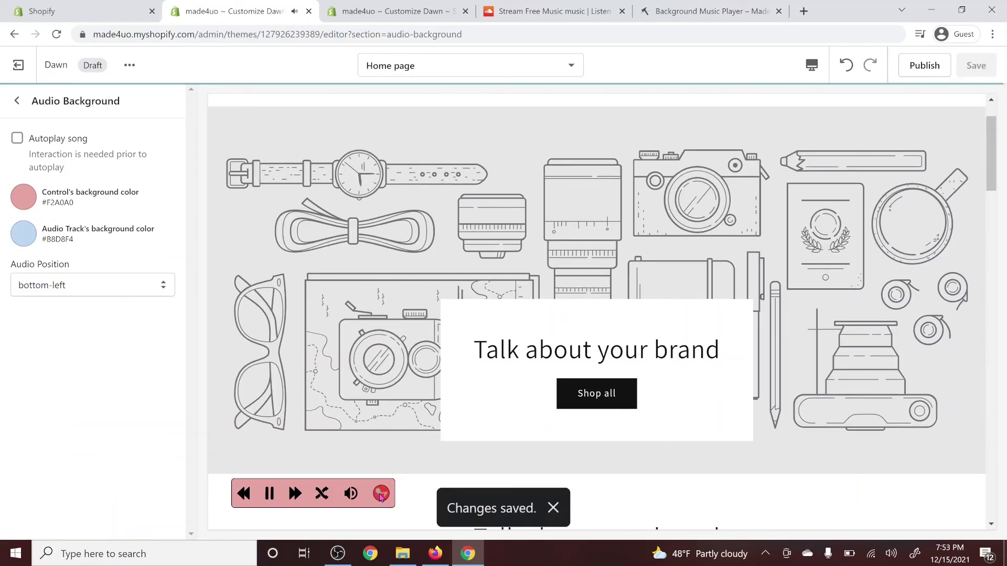
pyautogui.click(381, 495)
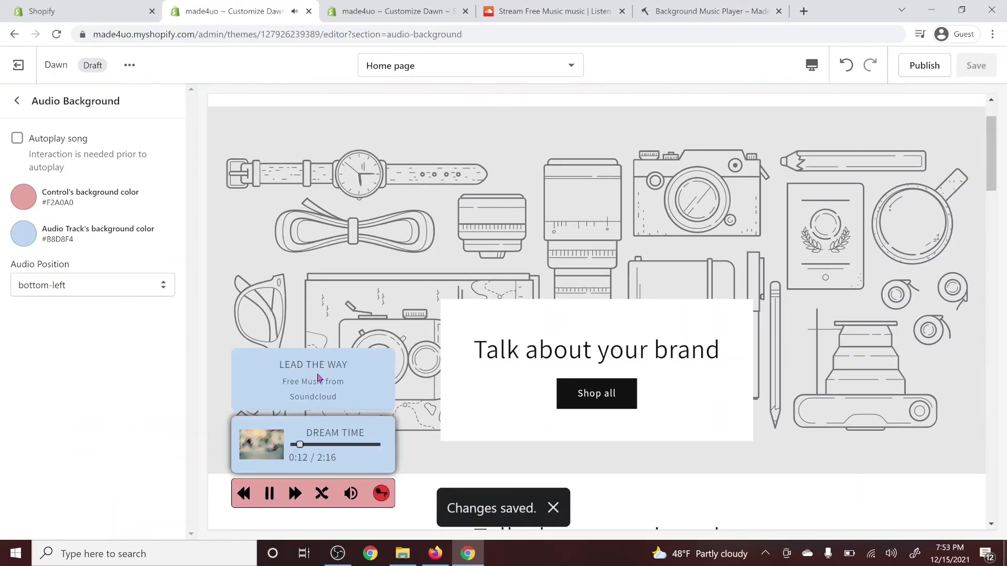